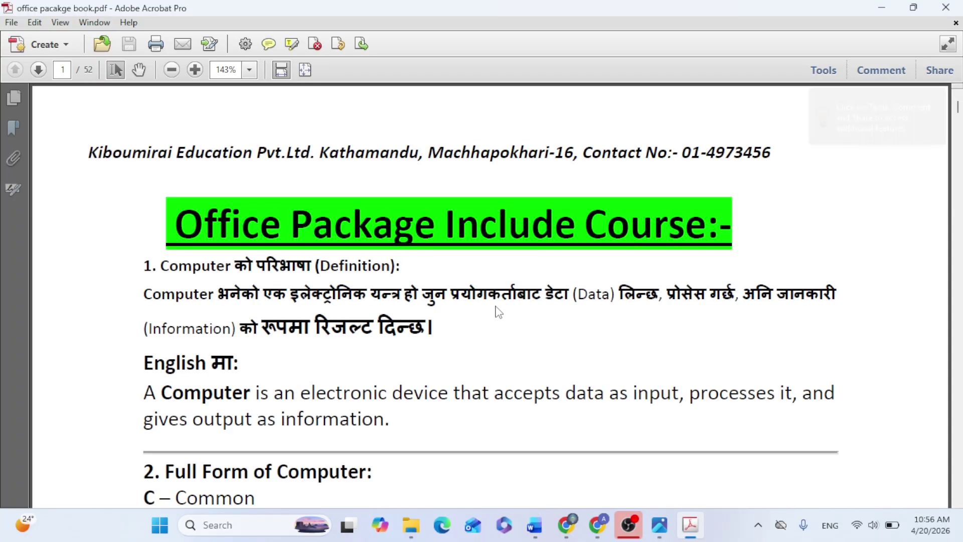
Skim the first page of the office package PDF and switch to the Word document
scroll(497, 331, down, 10)
scroll(505, 347, down, 8)
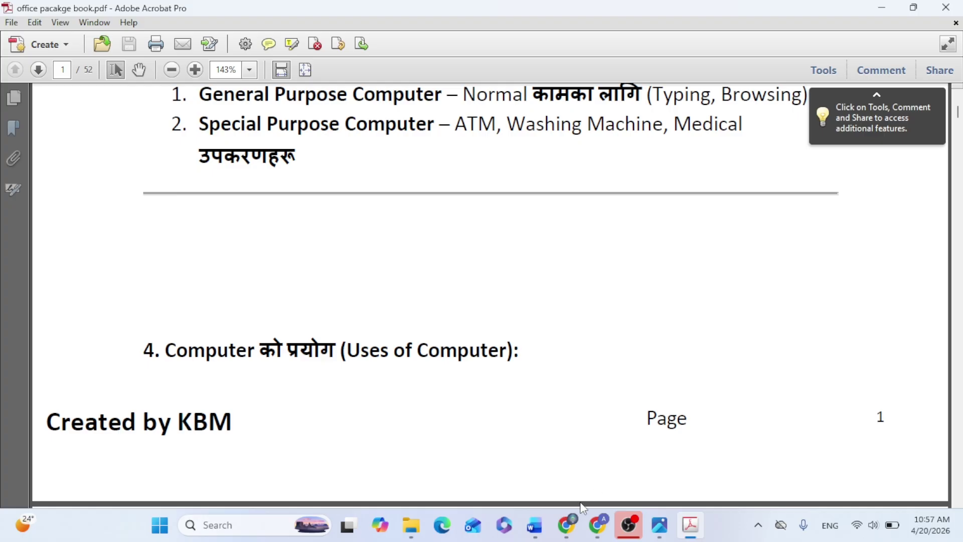
click(533, 525)
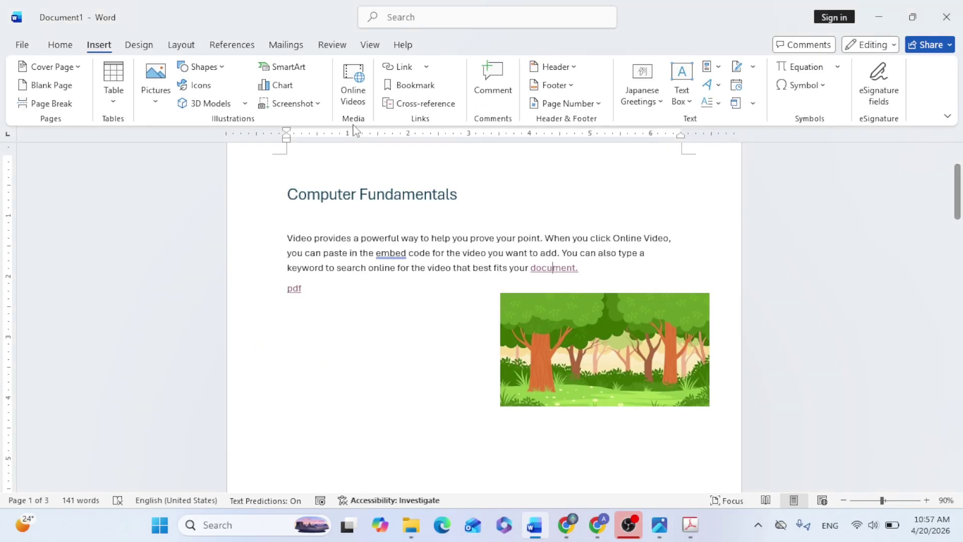
Add a bookmark named h1 to the "What is computer?" heading on page 2
scroll(409, 350, down, 10)
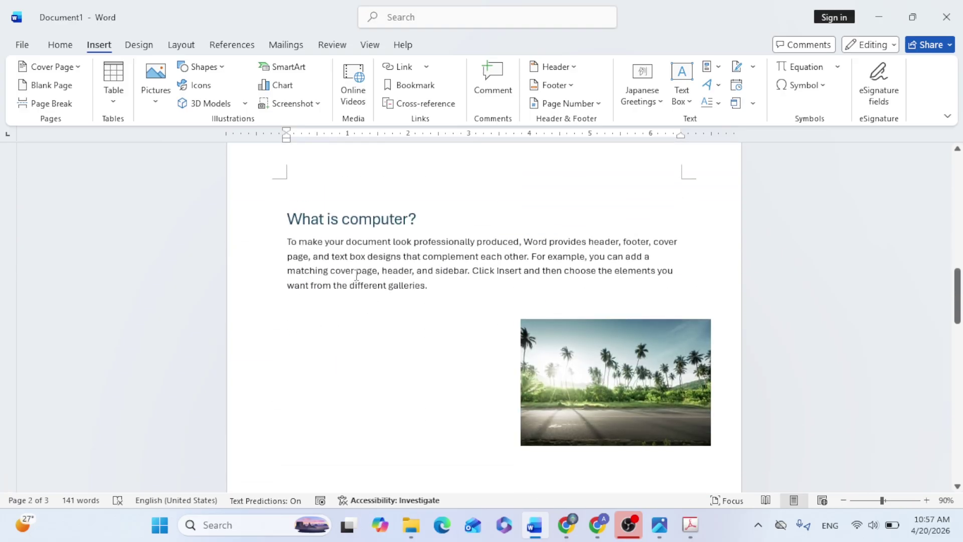
drag(283, 286, 434, 287)
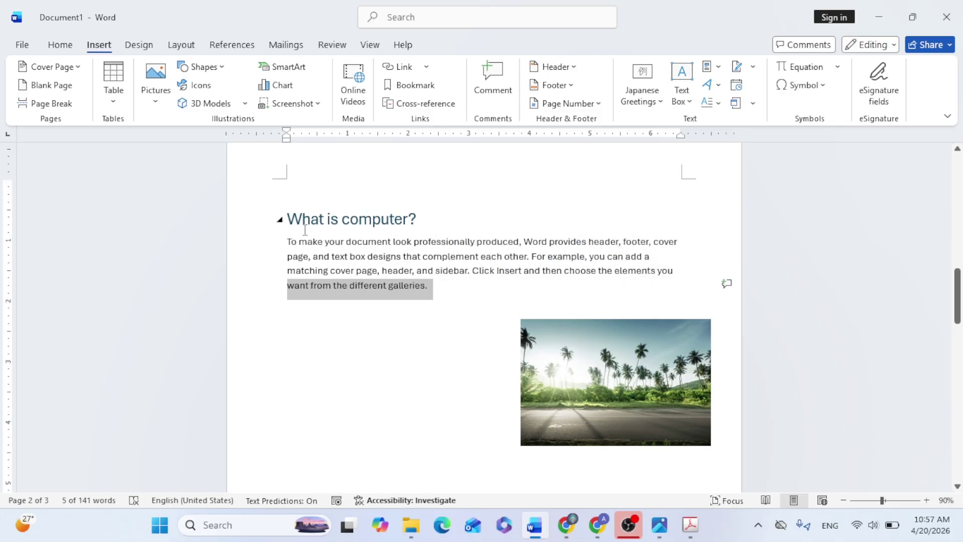
drag(287, 212, 454, 216)
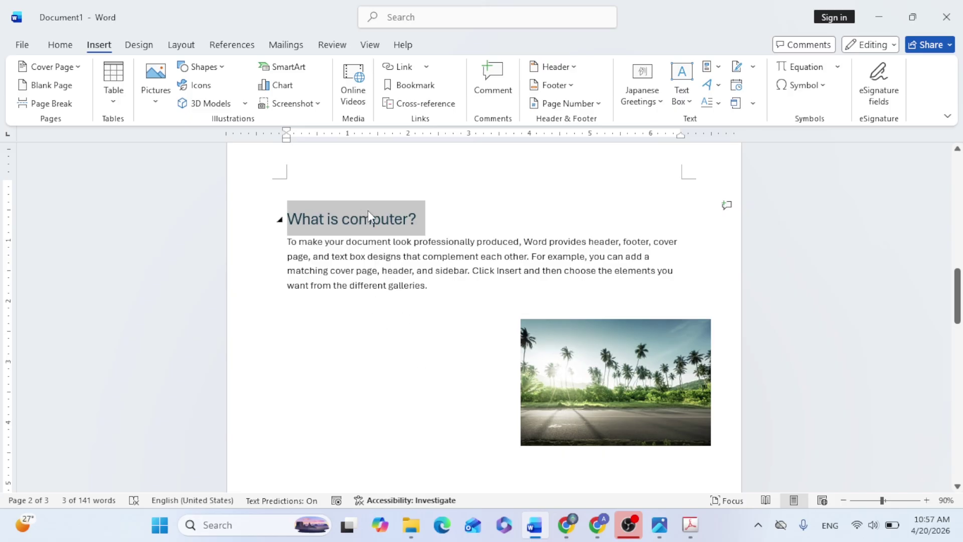
click(415, 85)
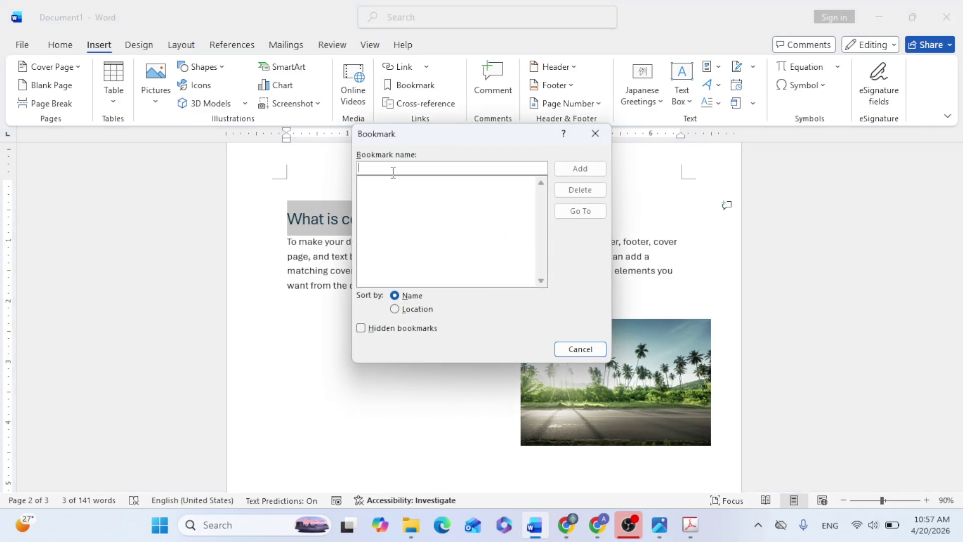
text(h1)
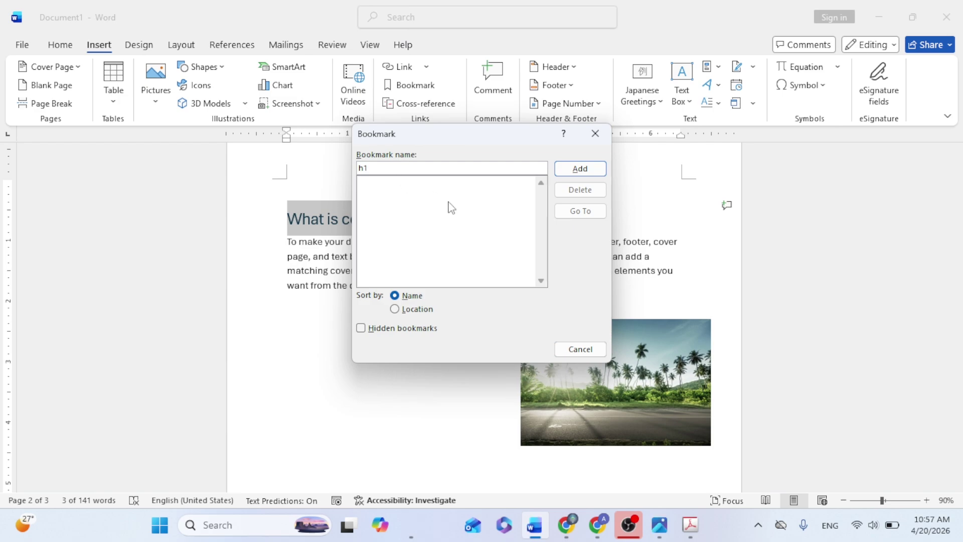
click(578, 173)
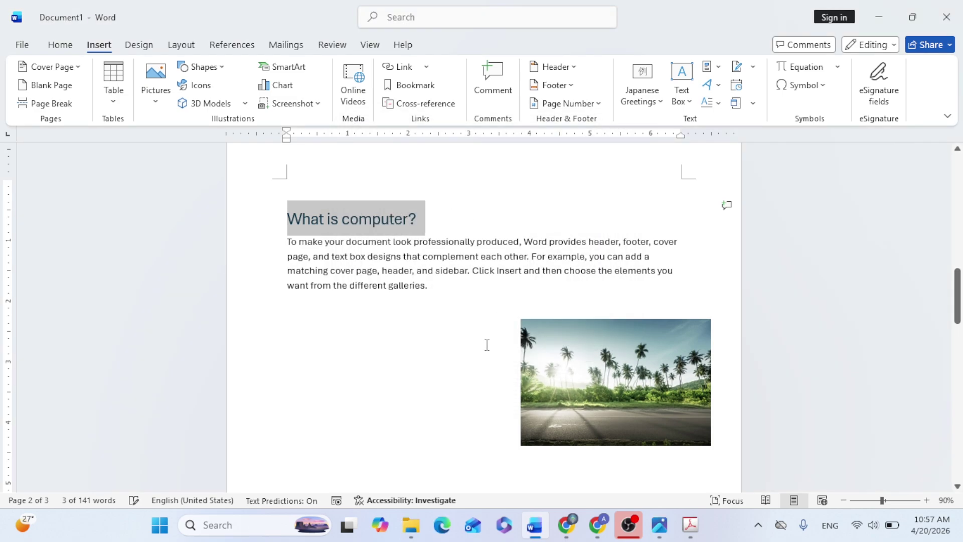
Add a bookmark named ball to the soccer ball picture on page 3
scroll(542, 361, down, 10)
scroll(582, 346, down, 5)
scroll(572, 239, up, 4)
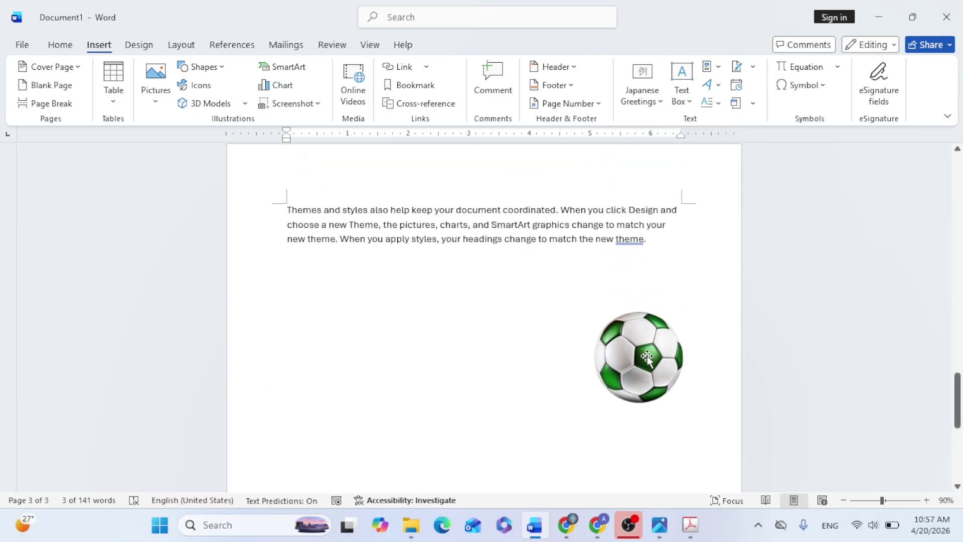
click(645, 356)
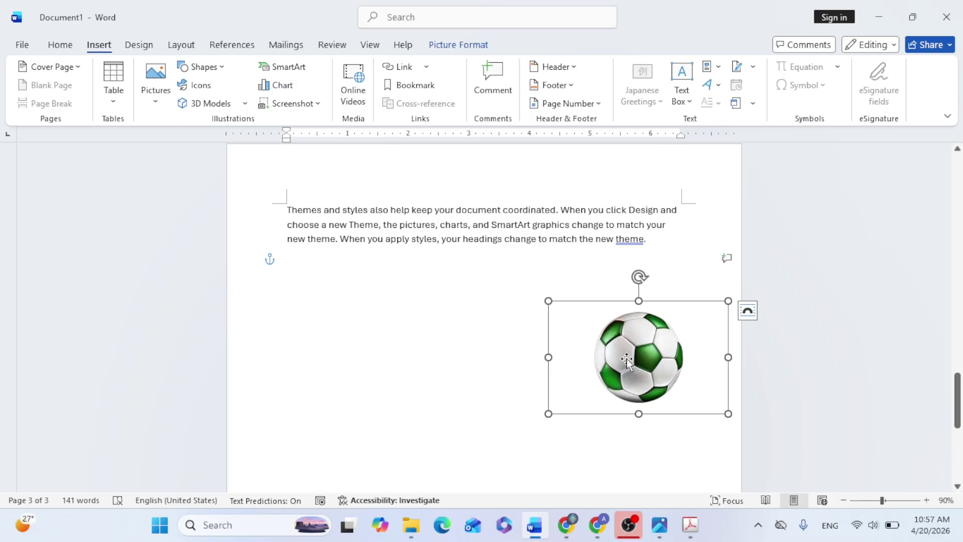
click(419, 85)
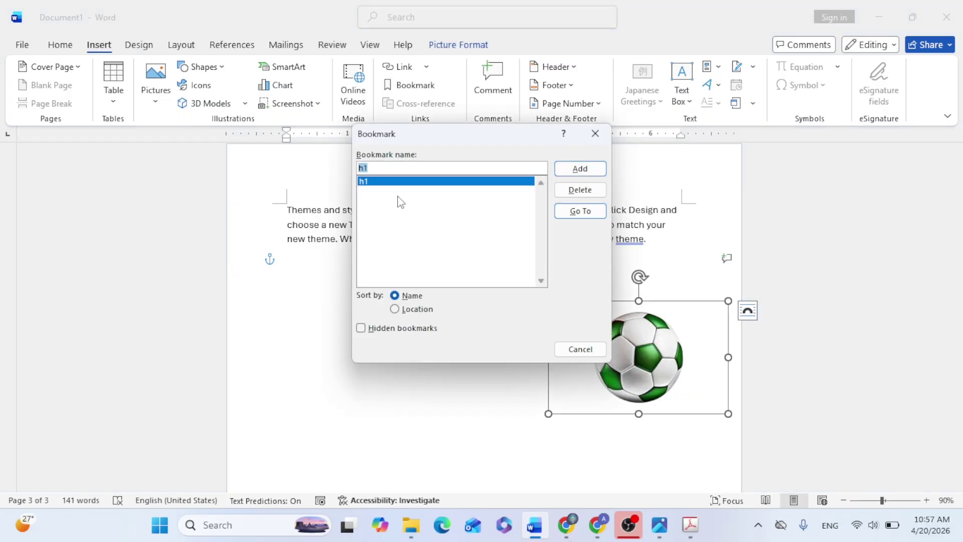
text(ball)
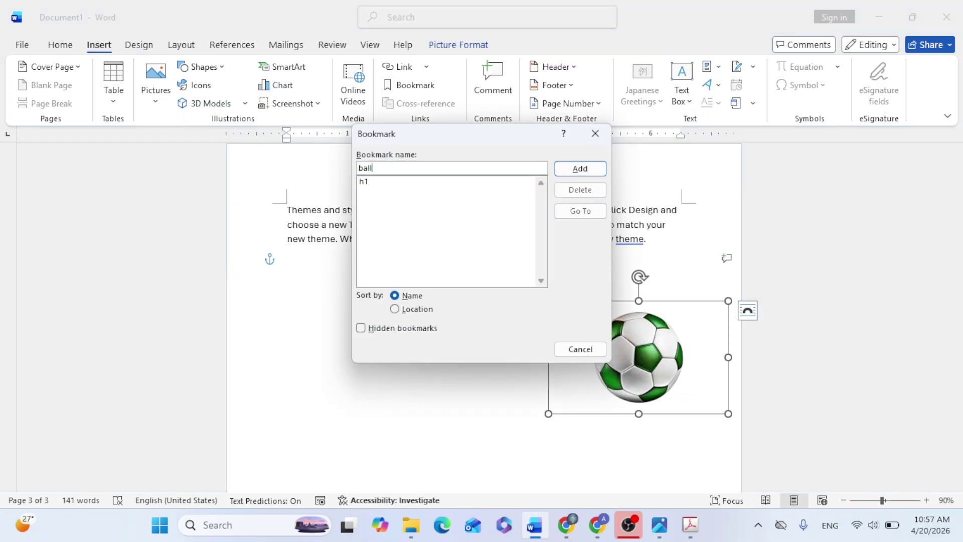
click(574, 169)
Add a bookmark named h2 to the words "Themes and styles" at the start of page 3's paragraph
scroll(576, 337, down, 5)
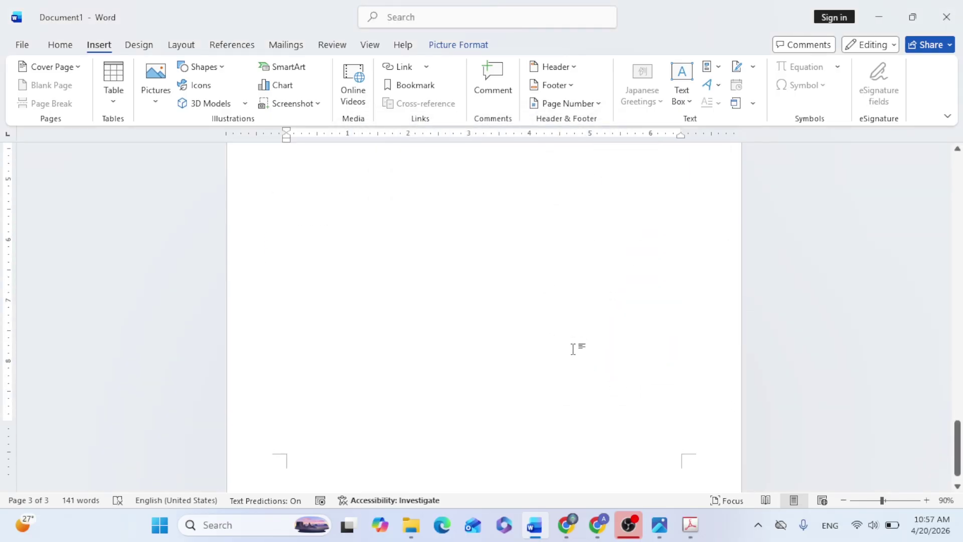
scroll(527, 318, down, 5)
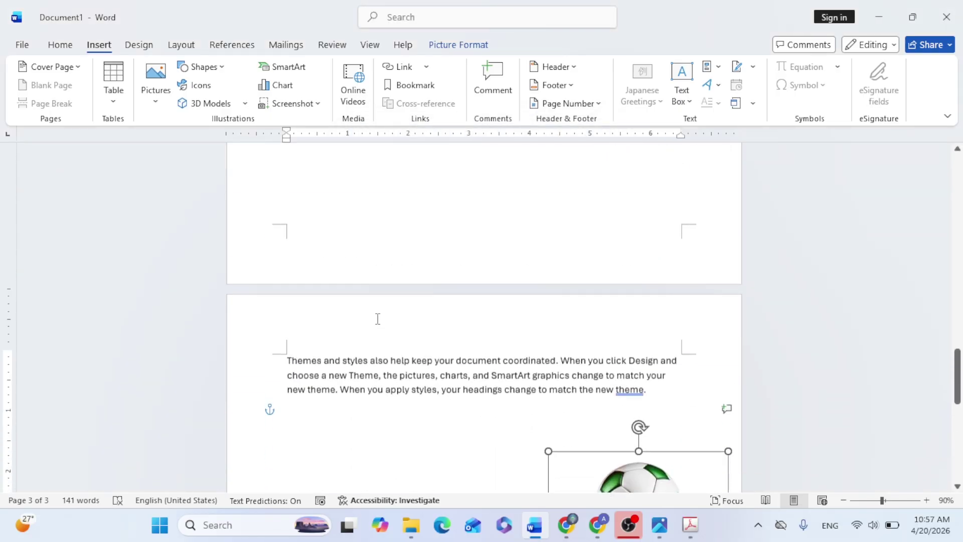
scroll(532, 223, up, 20)
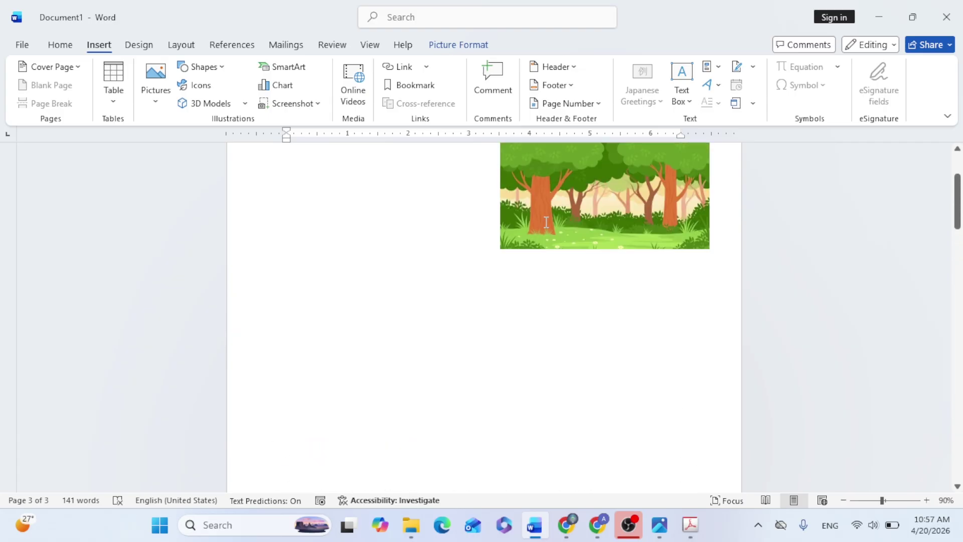
scroll(532, 222, down, 10)
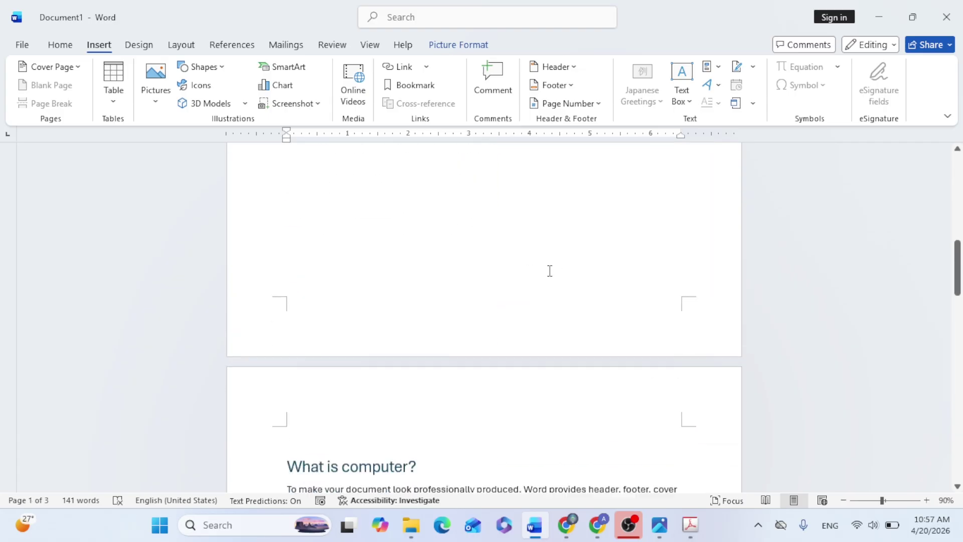
scroll(559, 280, down, 10)
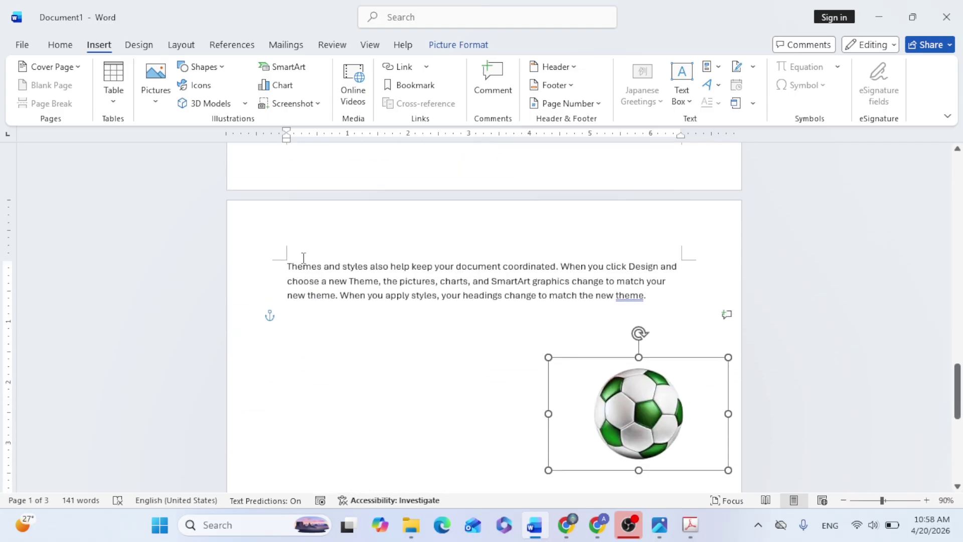
drag(283, 262, 369, 266)
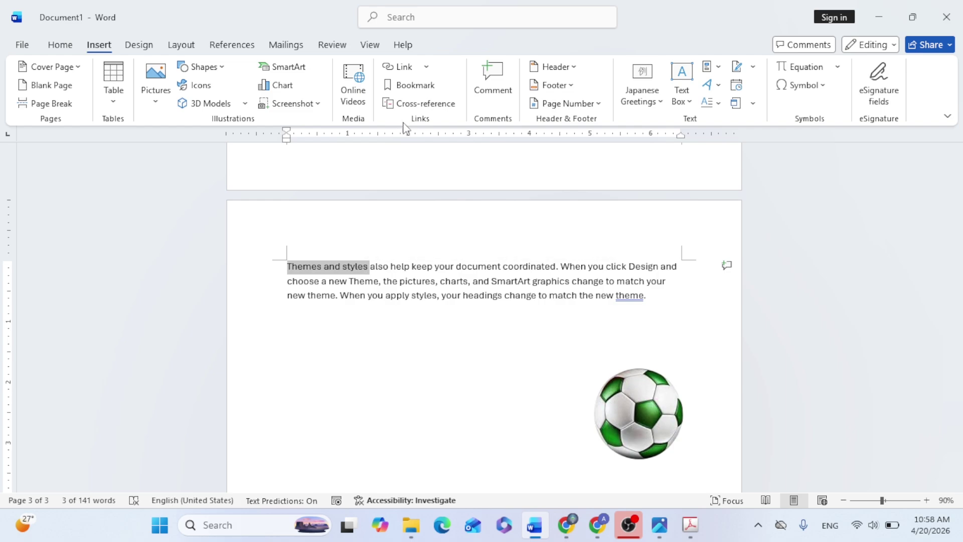
click(409, 85)
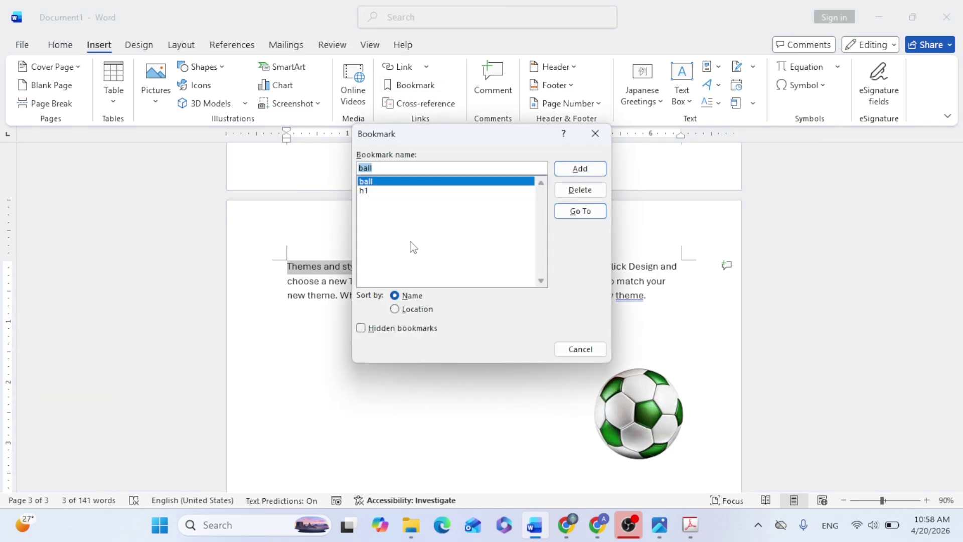
text(h2)
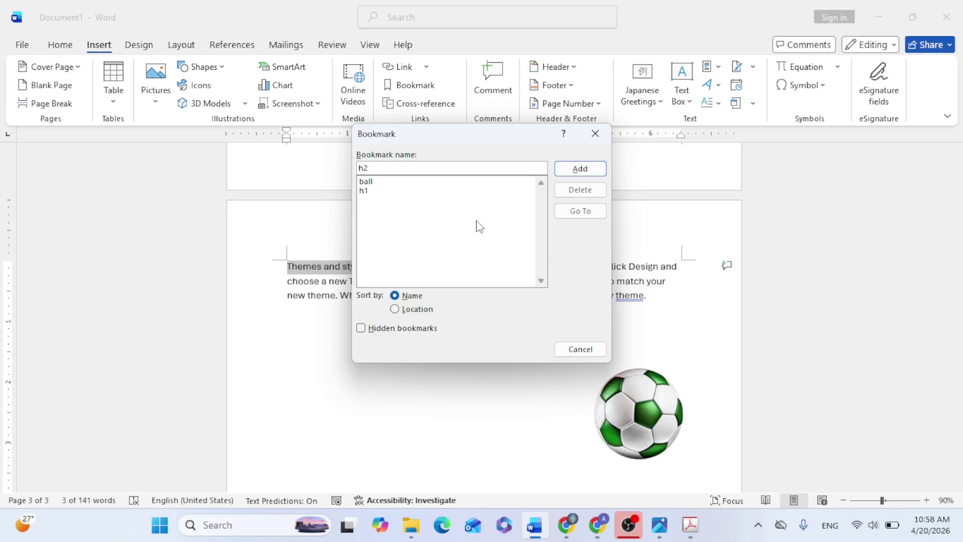
click(580, 168)
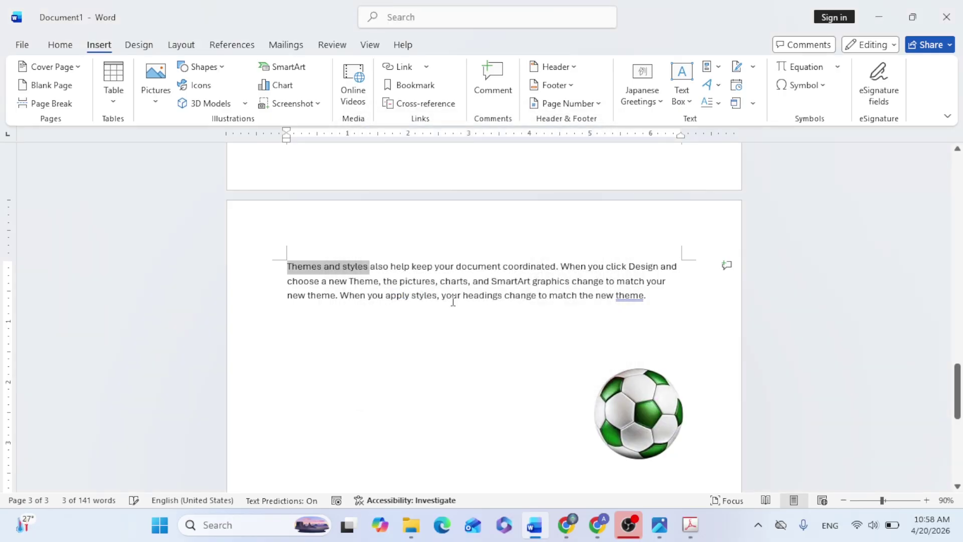
From the start of the document, go to the ball bookmark
scroll(454, 292, up, 20)
scroll(416, 327, up, 3)
click(293, 234)
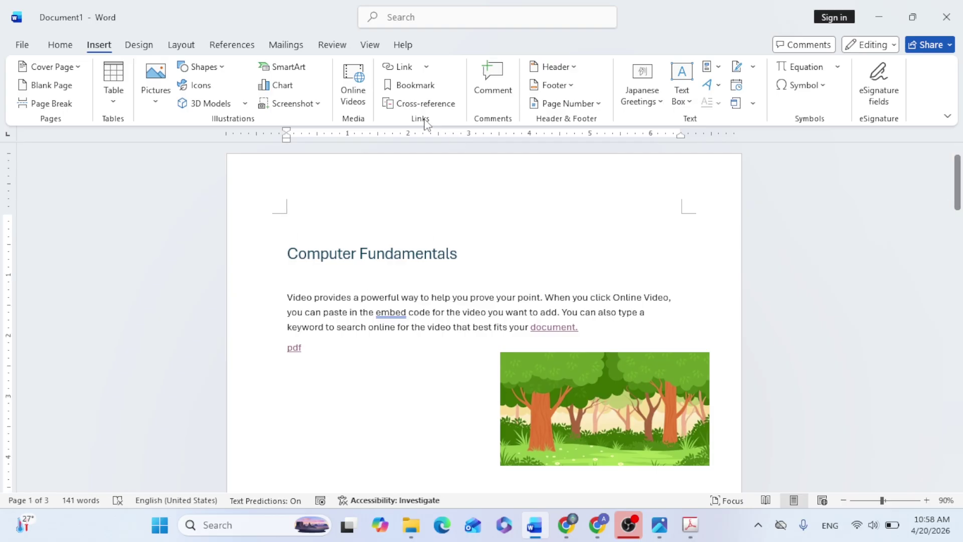
click(424, 86)
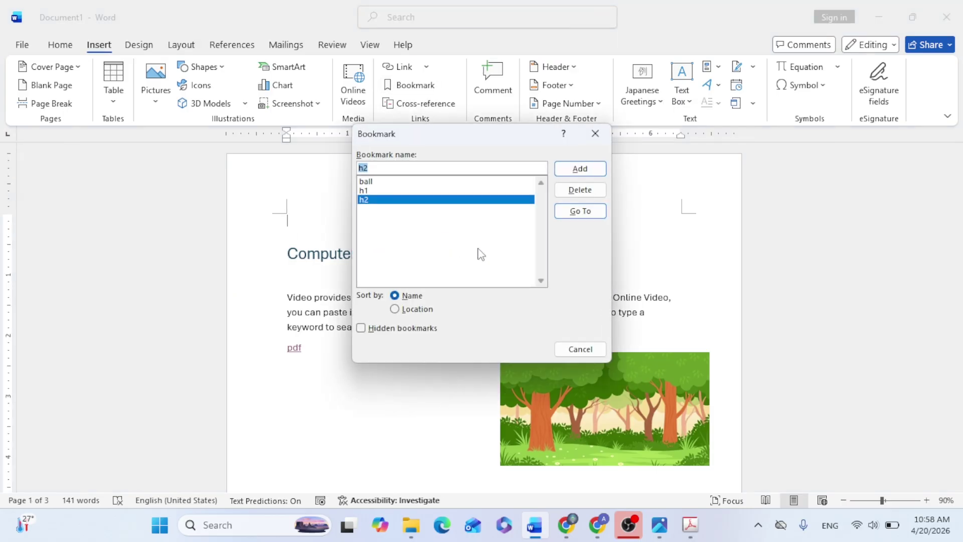
click(367, 182)
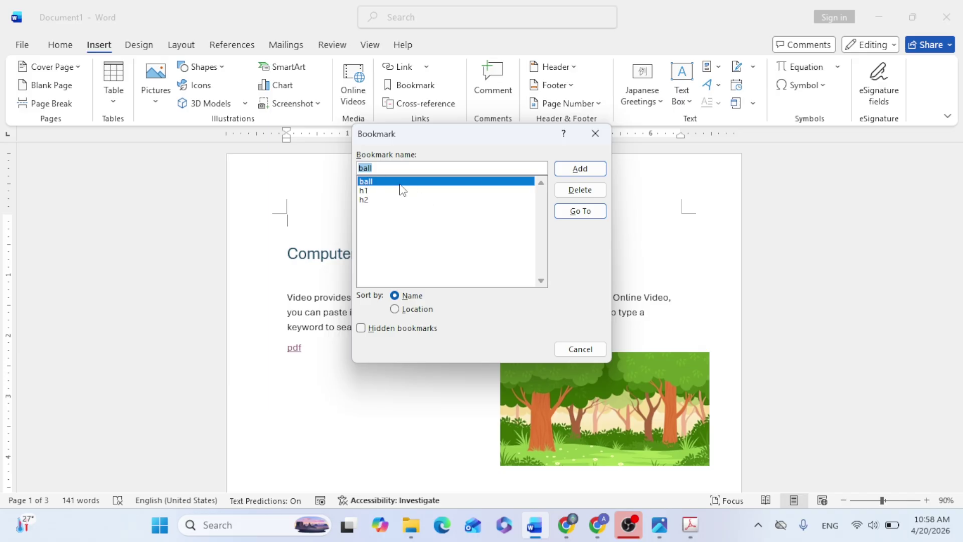
click(581, 211)
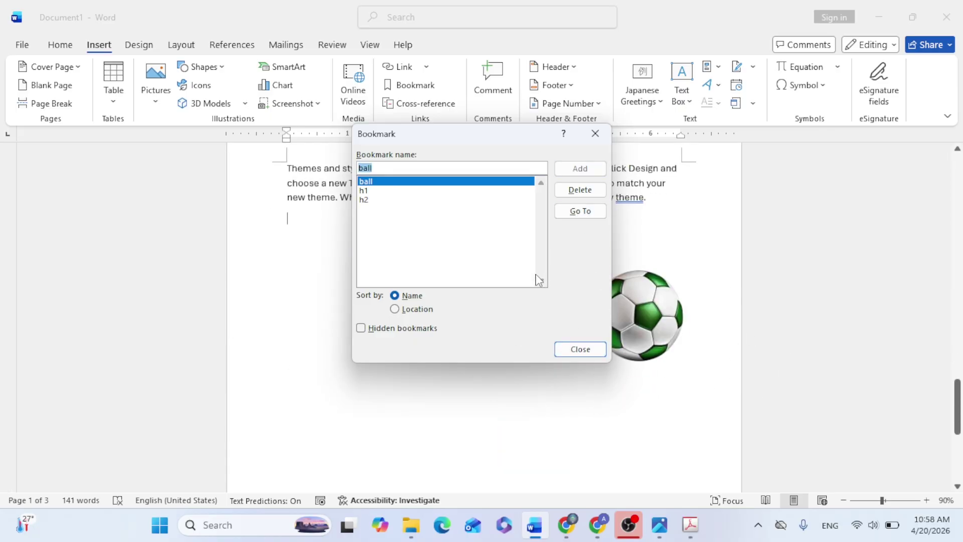
Go to the h1 bookmark, move the Bookmark dialog clear of the heading and close it
click(365, 191)
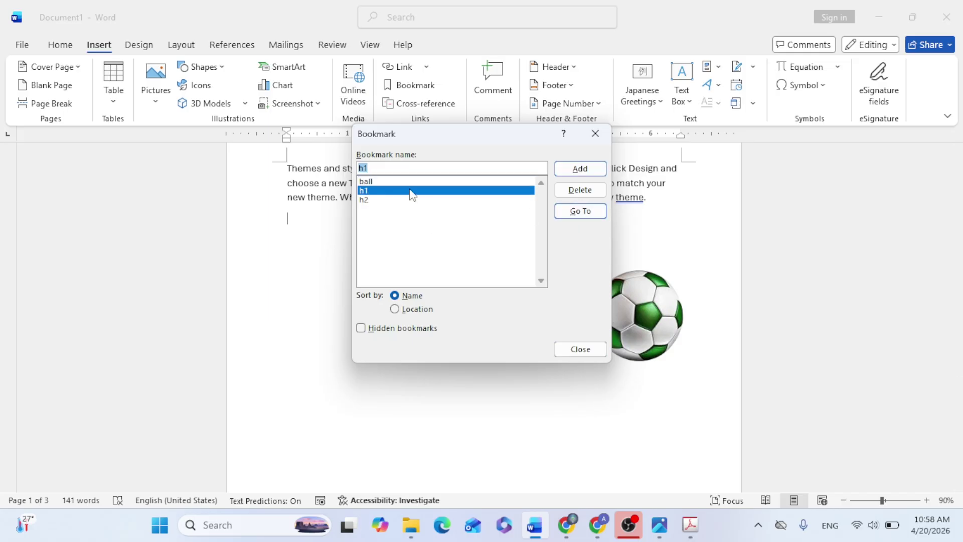
click(581, 215)
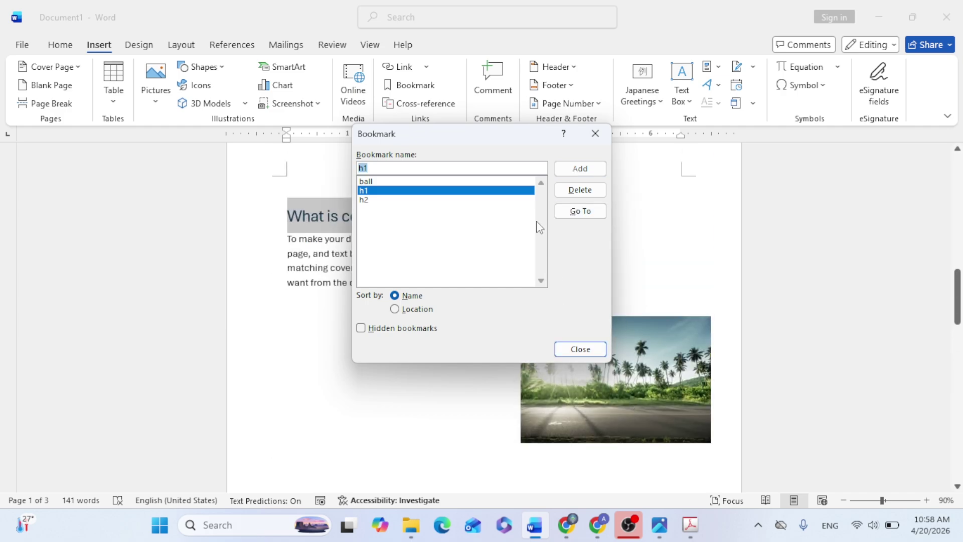
drag(467, 143, 602, 139)
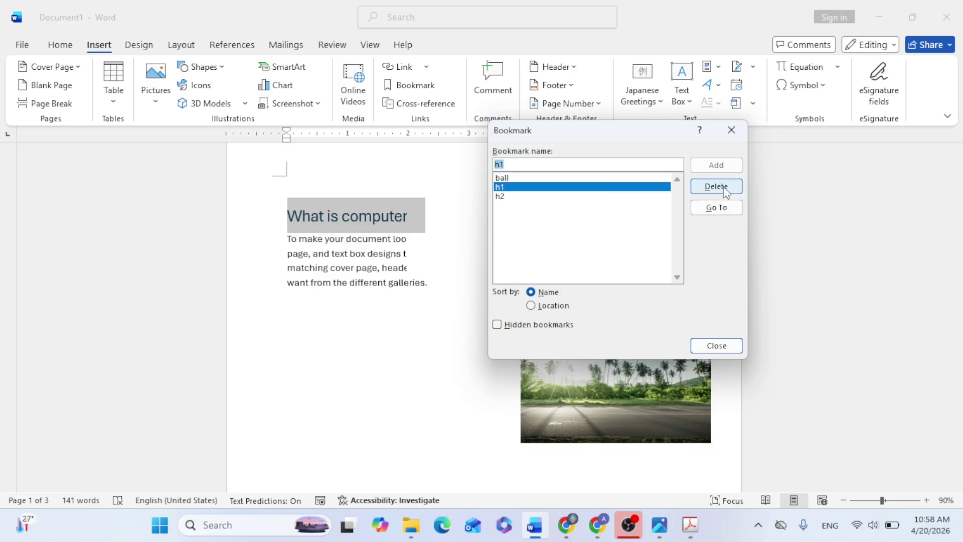
click(724, 347)
Insert a new line reading "ball" above the "Themes and styles" paragraph on page 3
scroll(386, 284, up, 8)
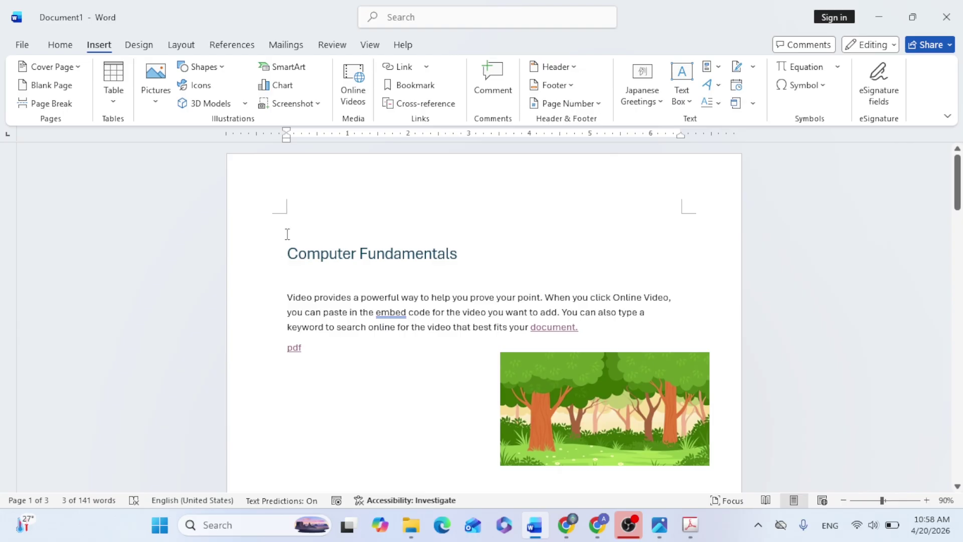
click(287, 234)
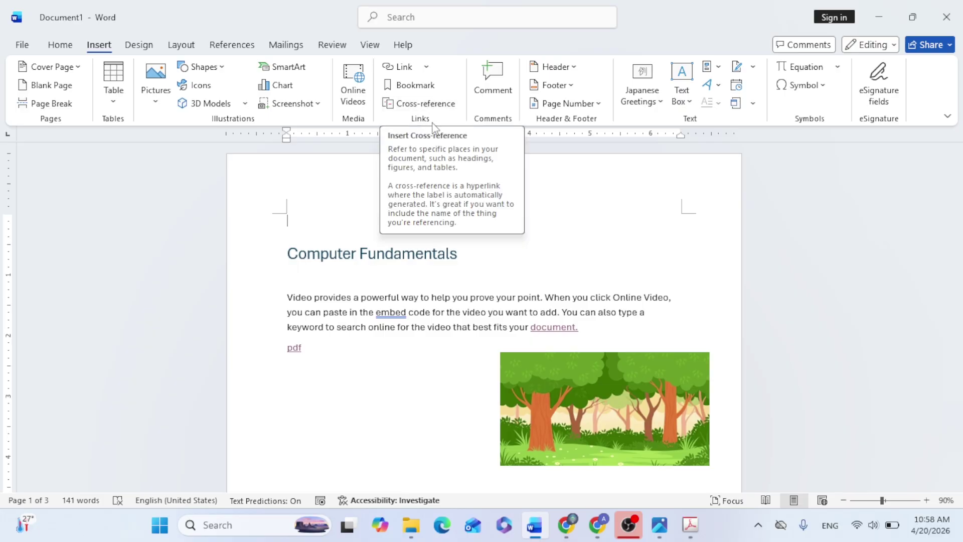
scroll(404, 271, down, 12)
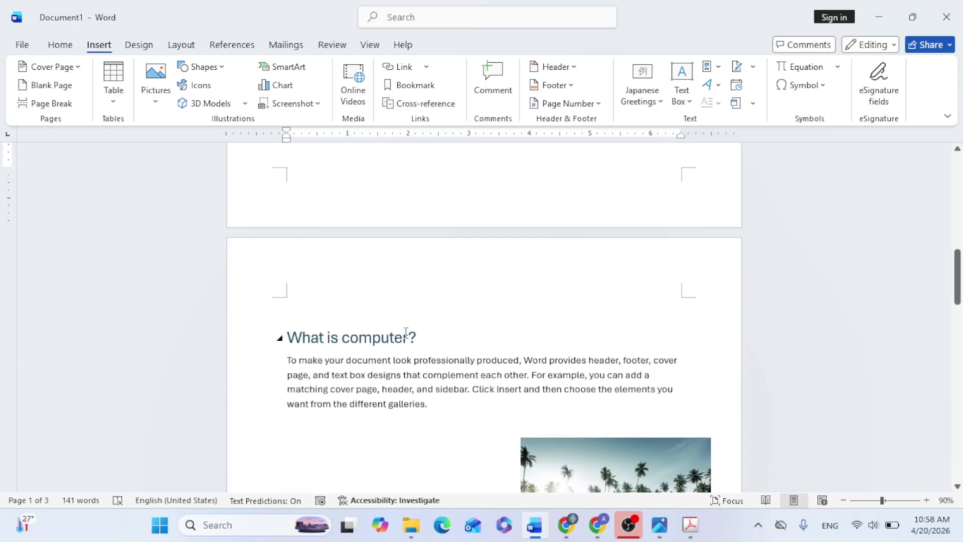
scroll(497, 326, down, 6)
scroll(489, 332, down, 5)
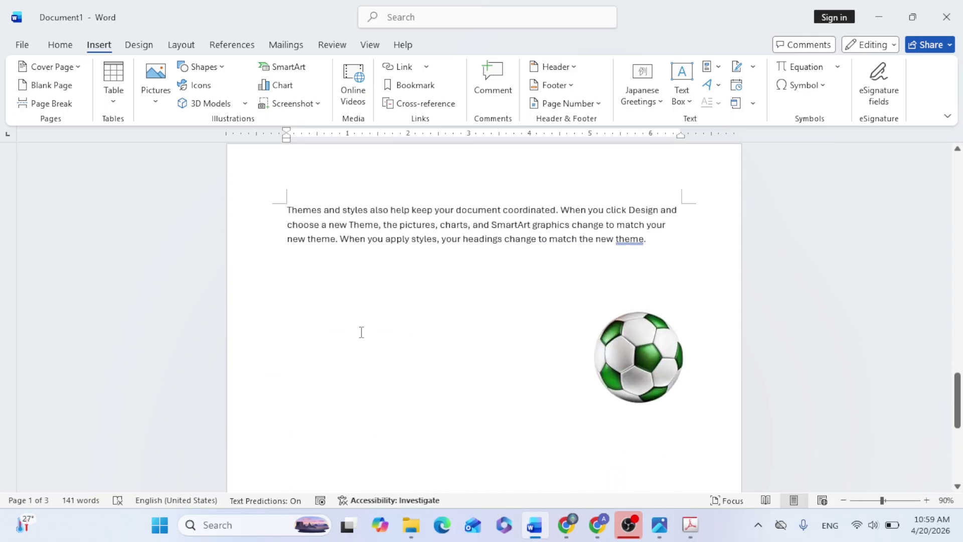
click(302, 206)
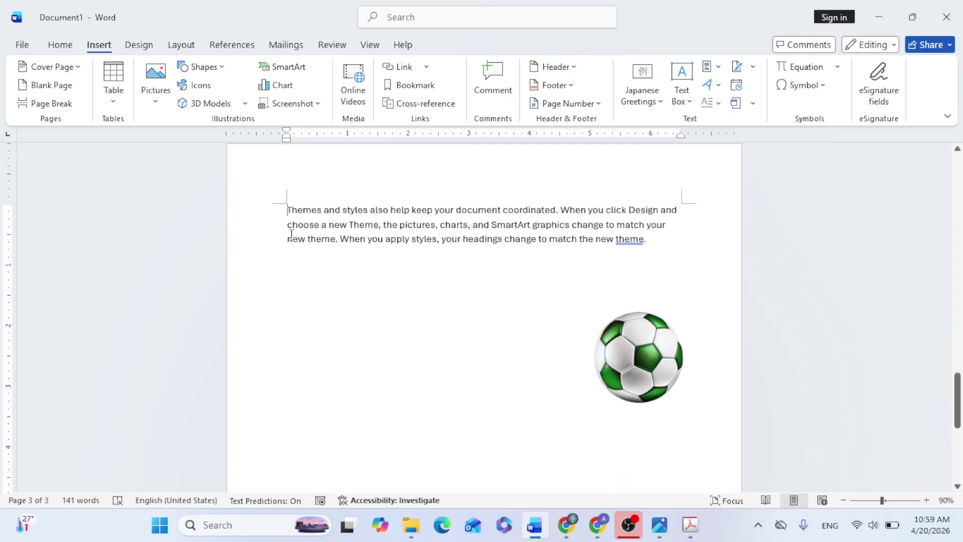
key(Return)
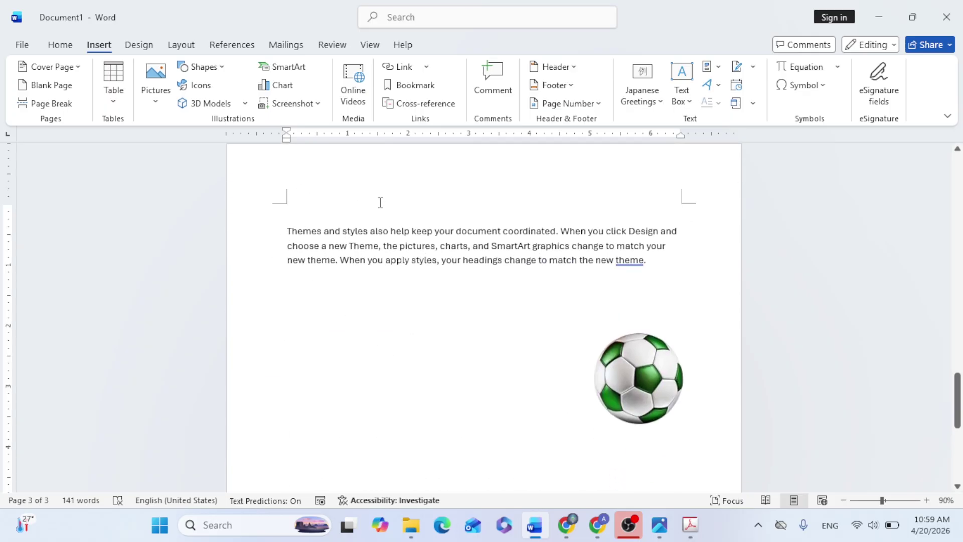
text(ball)
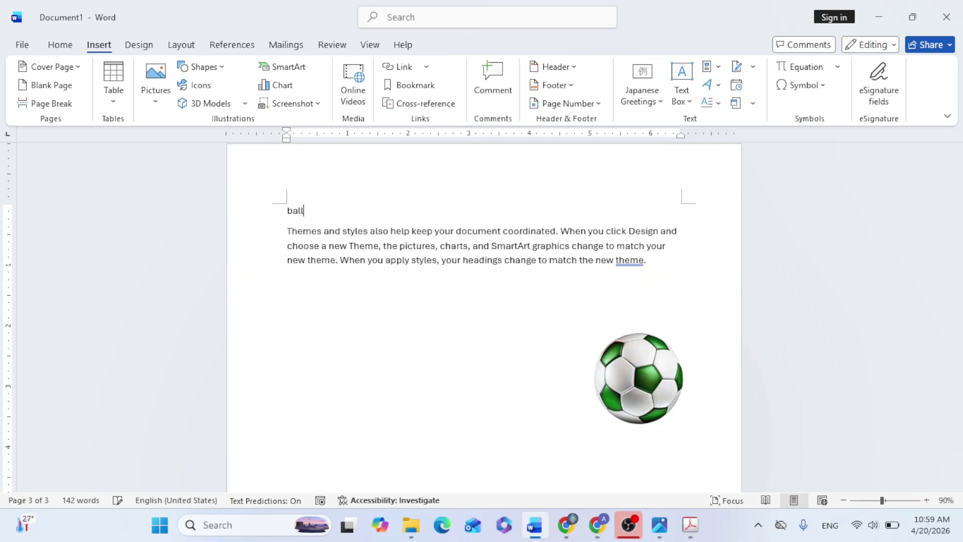
Apply the Heading 2 style to the "ball" line above the paragraph on page 3
click(216, 211)
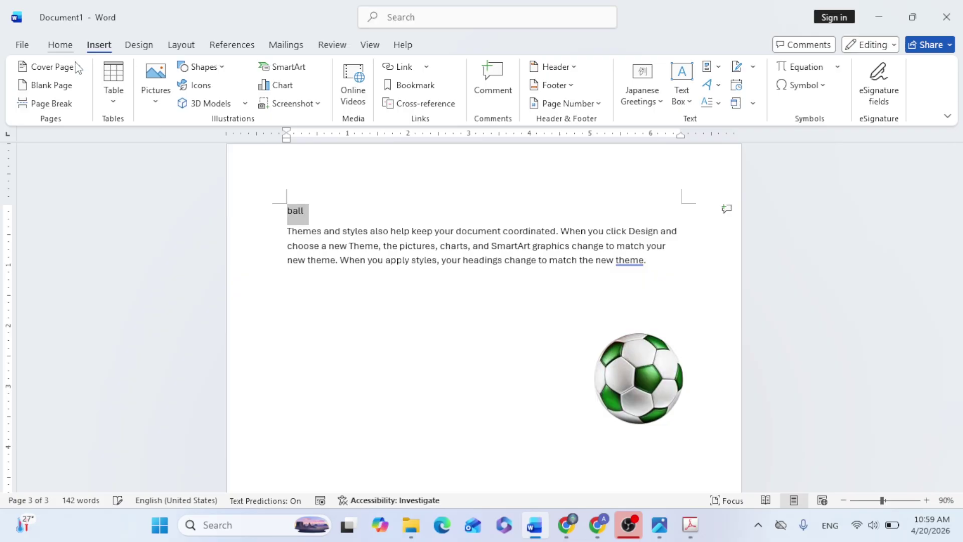
click(60, 45)
click(713, 103)
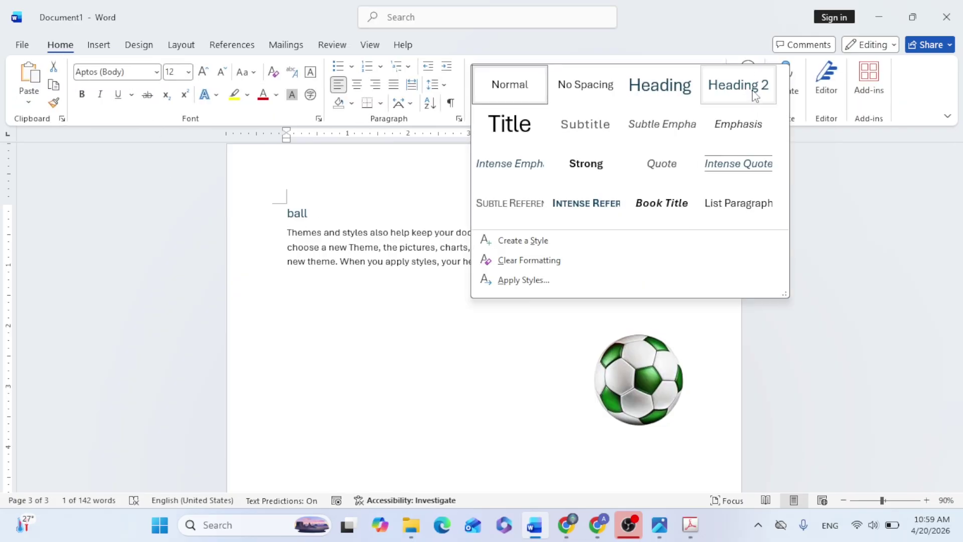
click(755, 96)
click(345, 220)
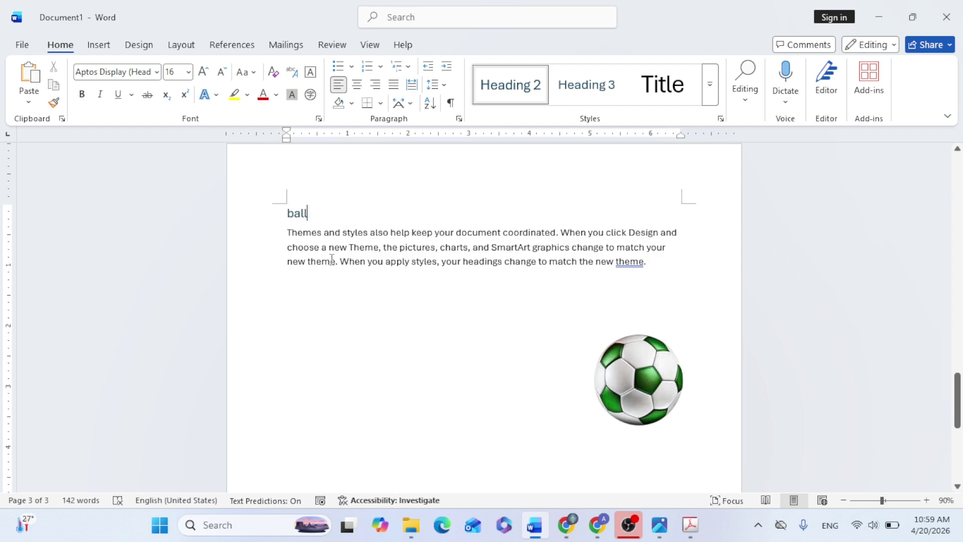
Above the Computer Fundamentals title on page 1, insert a hyperlinked heading-text cross-reference to "What is computer?" and move the dialog clear of the text
scroll(321, 254, up, 5)
scroll(321, 254, up, 15)
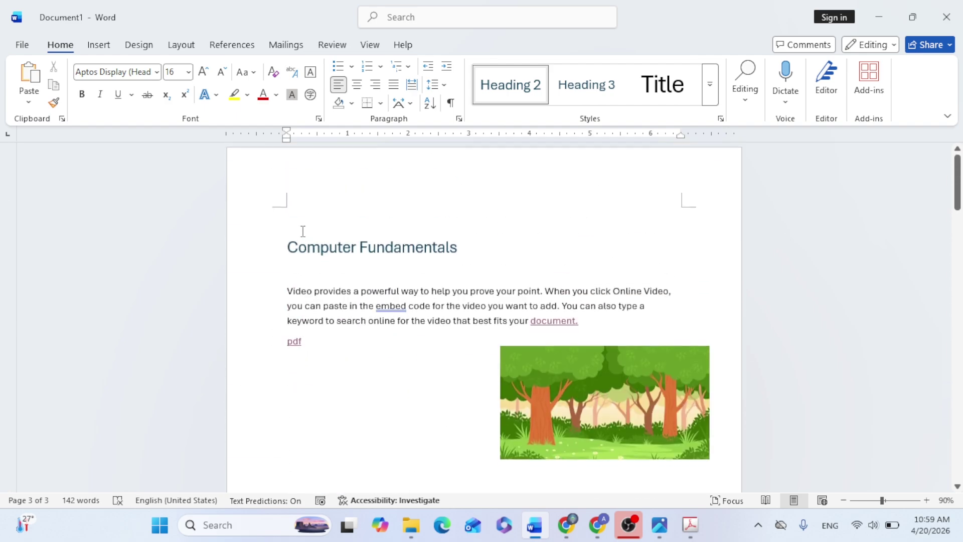
click(305, 219)
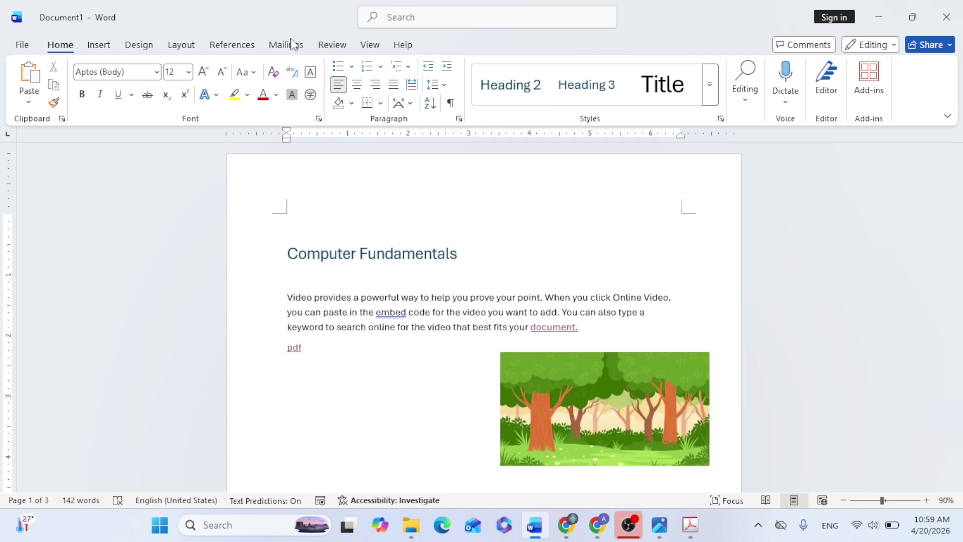
click(99, 44)
click(415, 103)
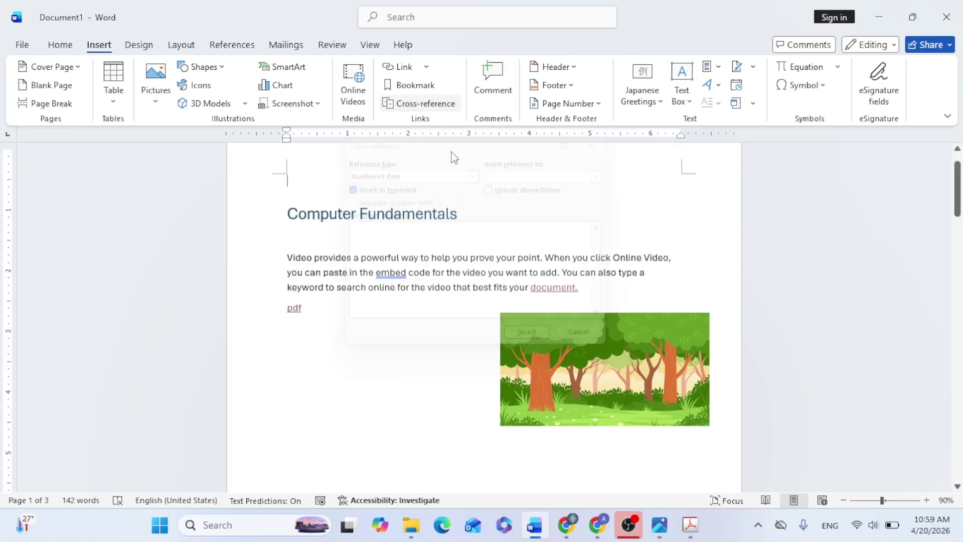
click(471, 170)
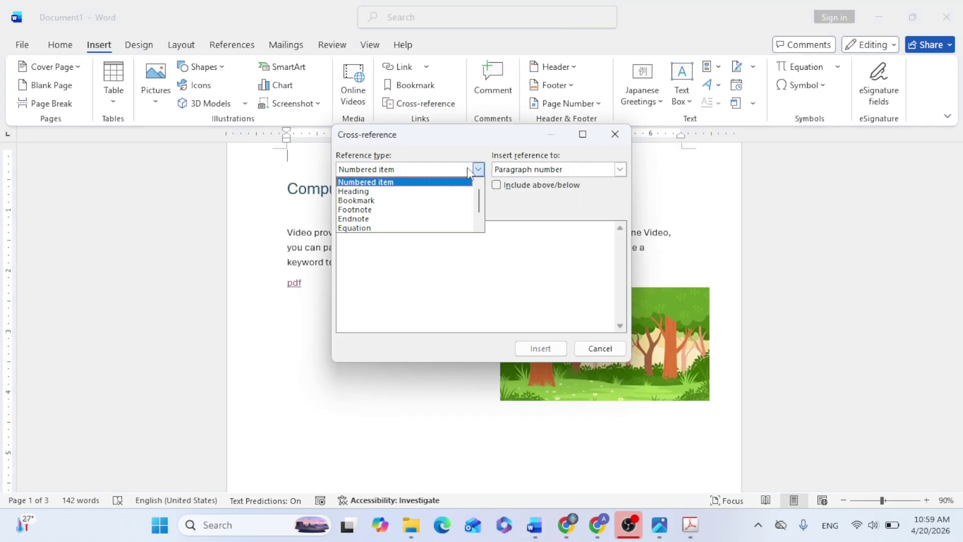
click(386, 192)
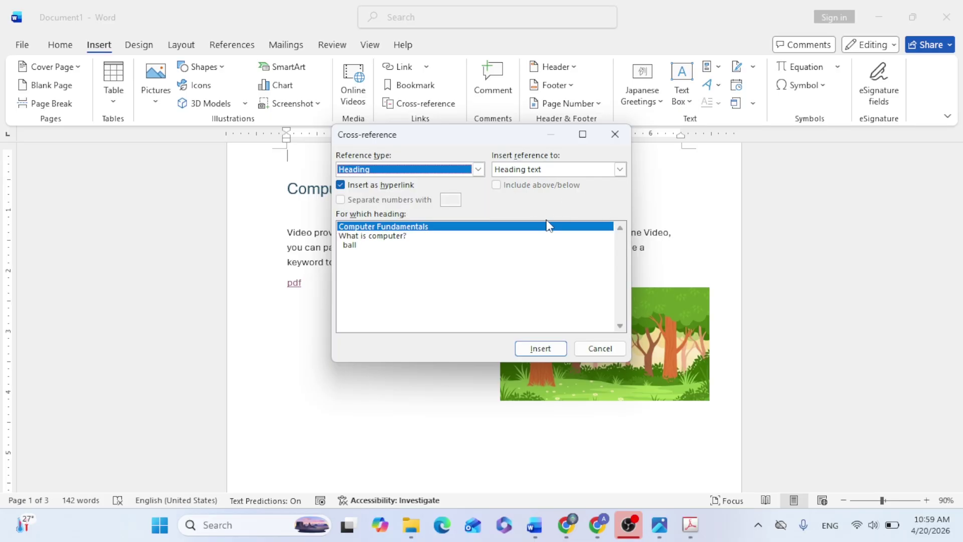
click(593, 170)
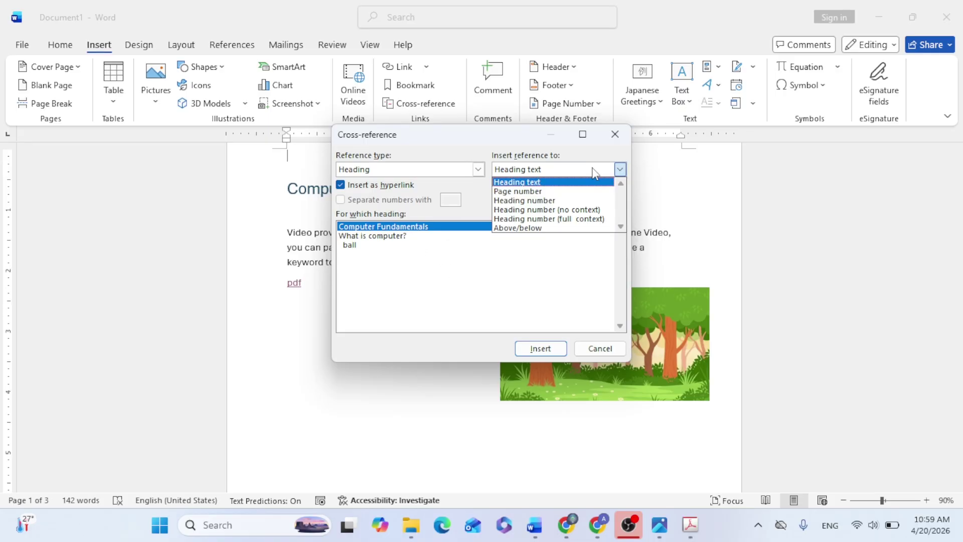
click(382, 237)
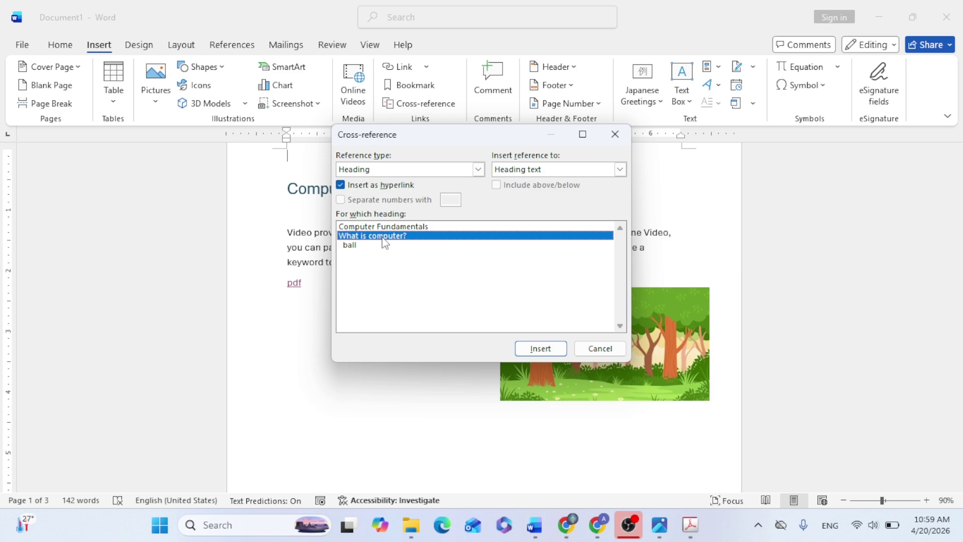
click(545, 348)
drag(511, 134, 698, 224)
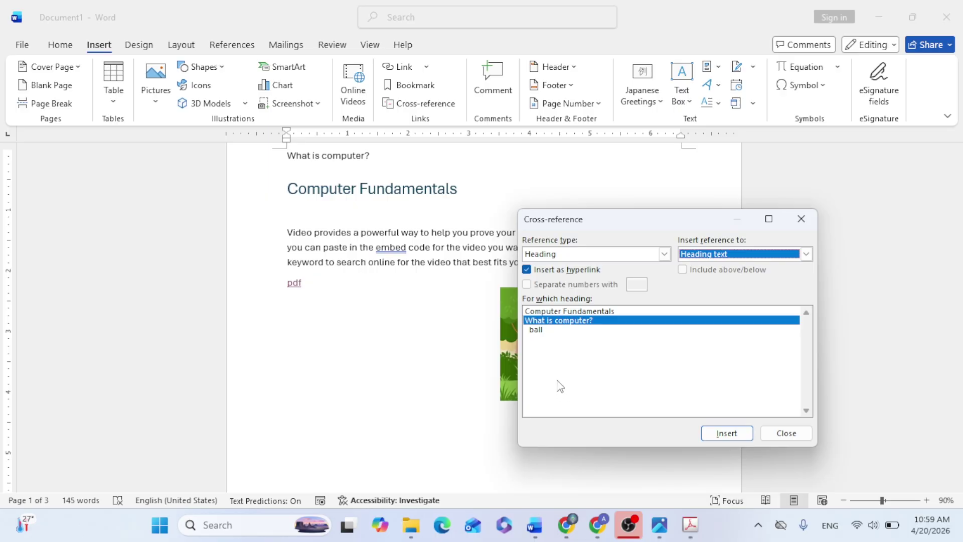
Add a heading-text cross-reference to "Computer Fundamentals" right after the first one and close the dialog
click(535, 330)
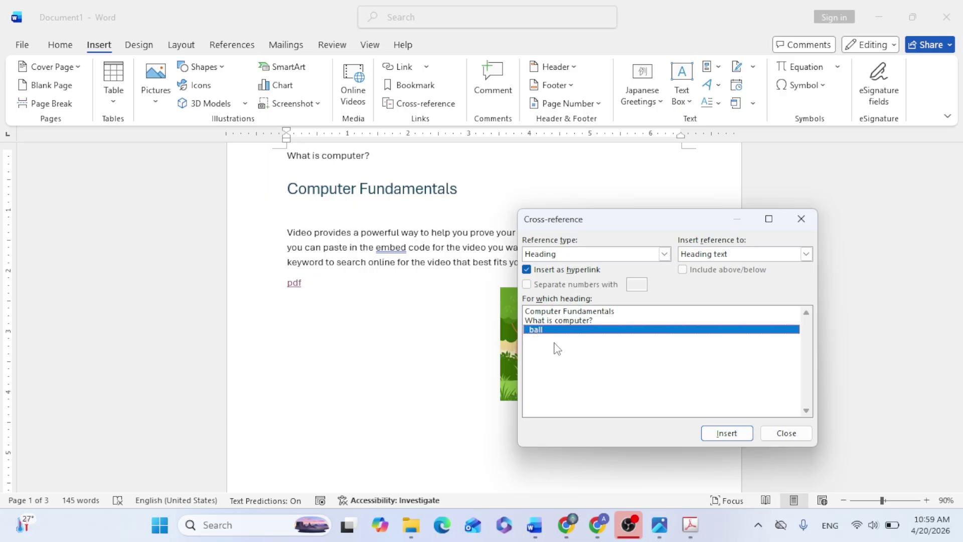
click(561, 314)
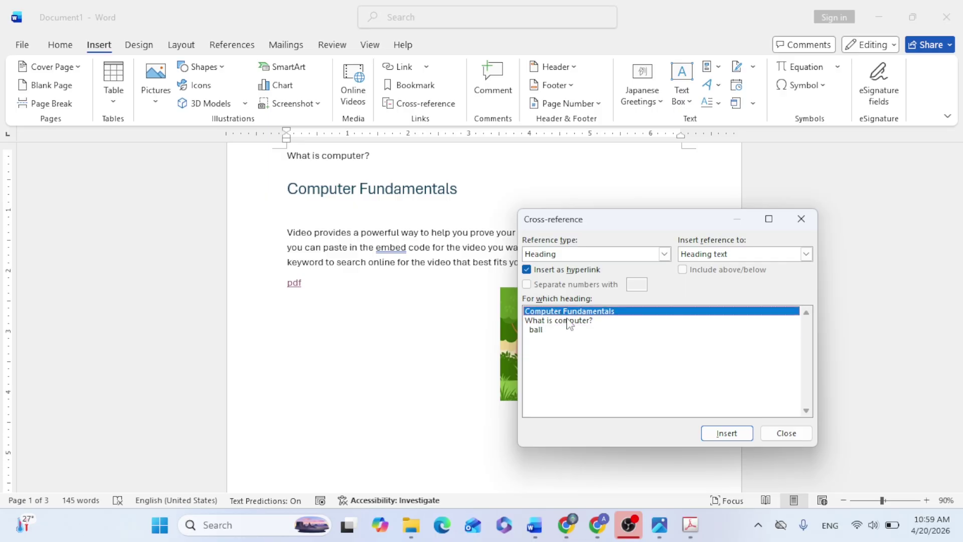
click(730, 434)
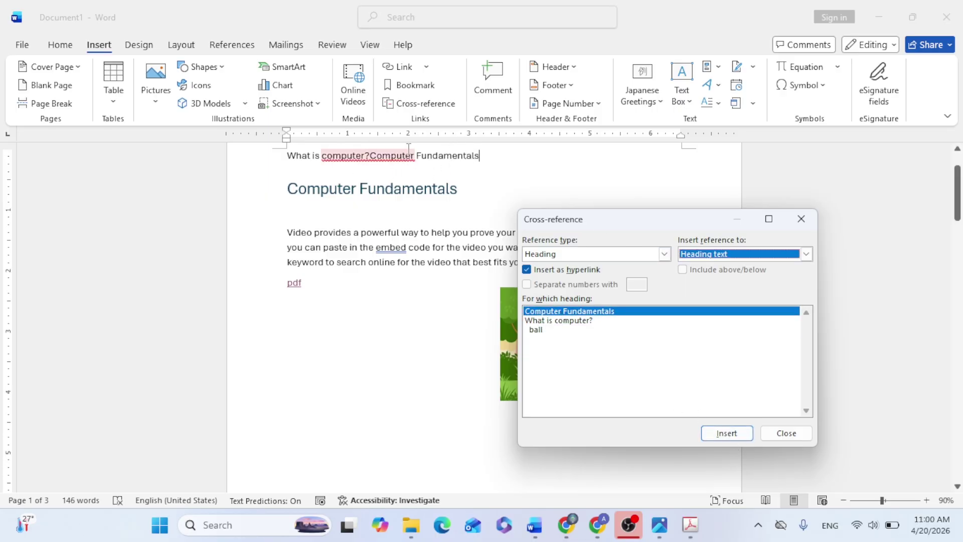
click(785, 434)
Follow the "Computer Fundamentals" and "What is computer?" cross-references on page 1 to their headings
scroll(316, 176, up, 2)
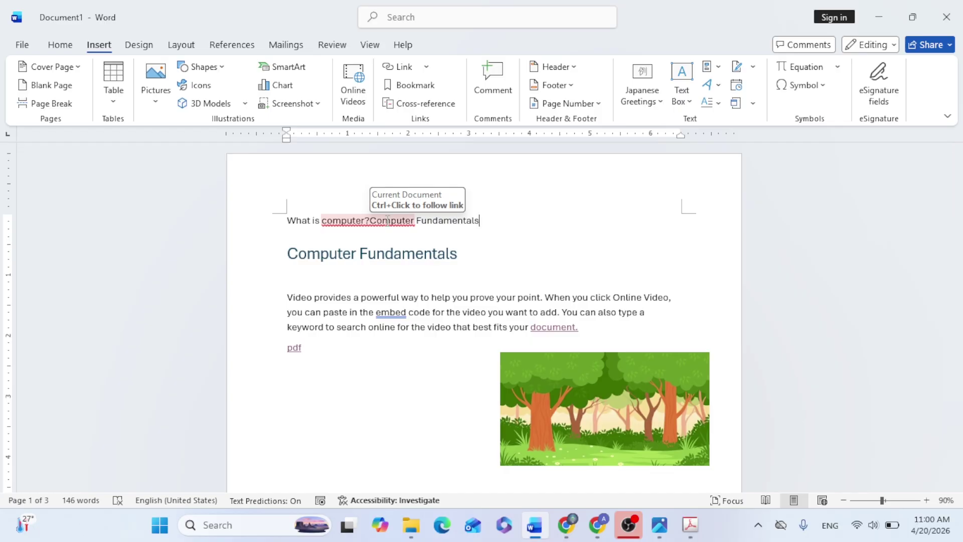
scroll(389, 227, down, 1)
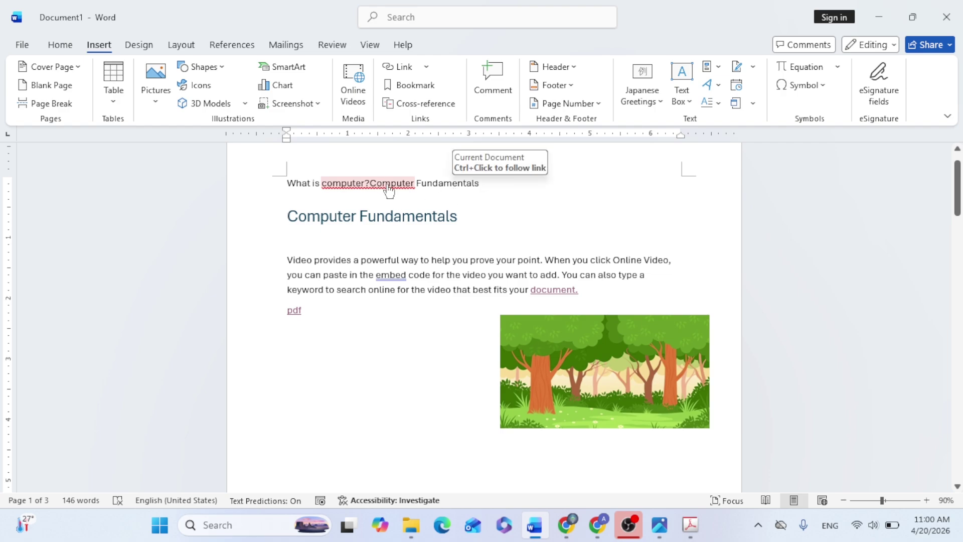
scroll(382, 340, down, 1)
scroll(393, 326, down, 10)
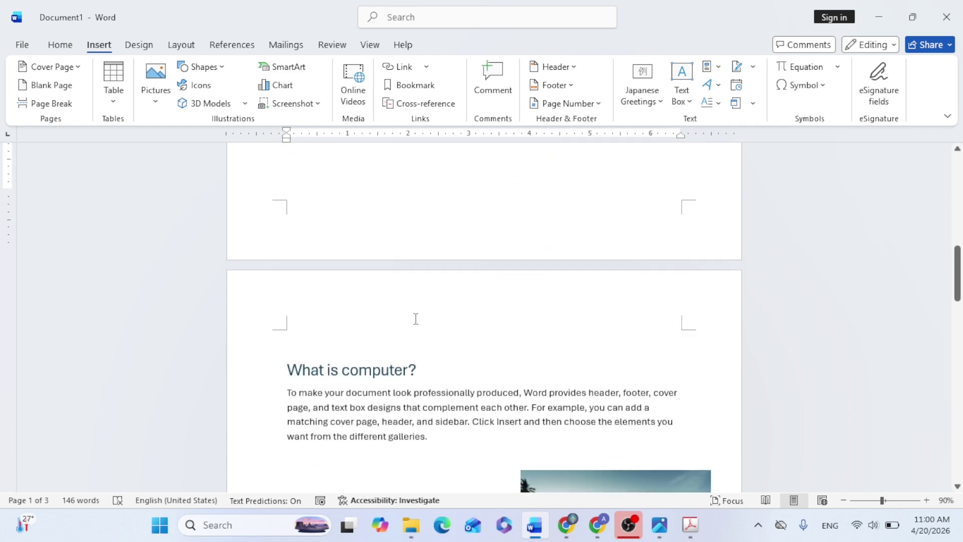
scroll(445, 368, up, 10)
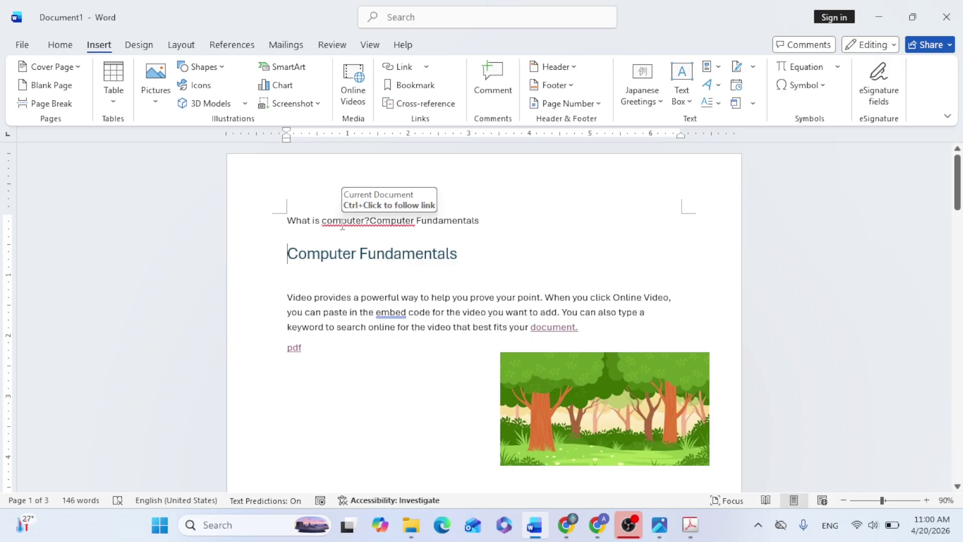
ctrl+click(341, 228)
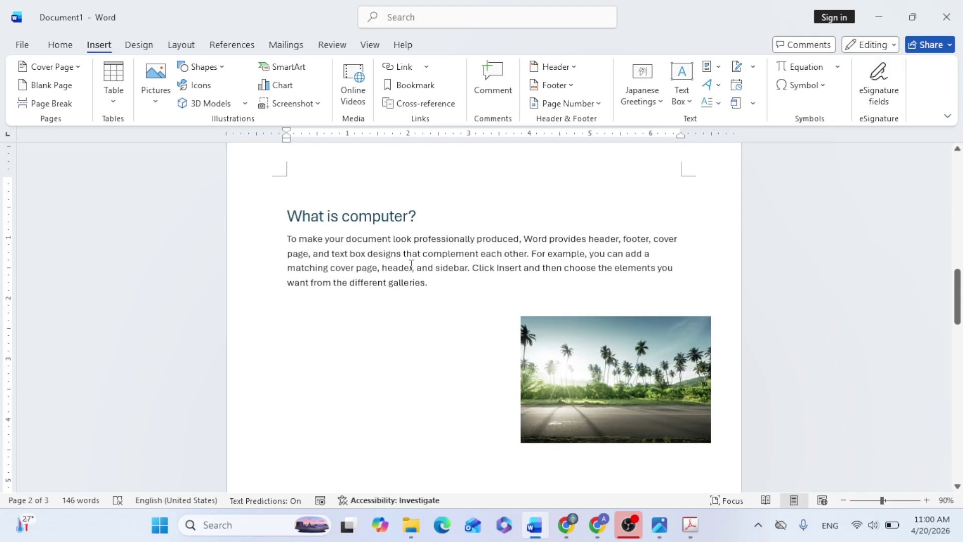
scroll(380, 306, up, 10)
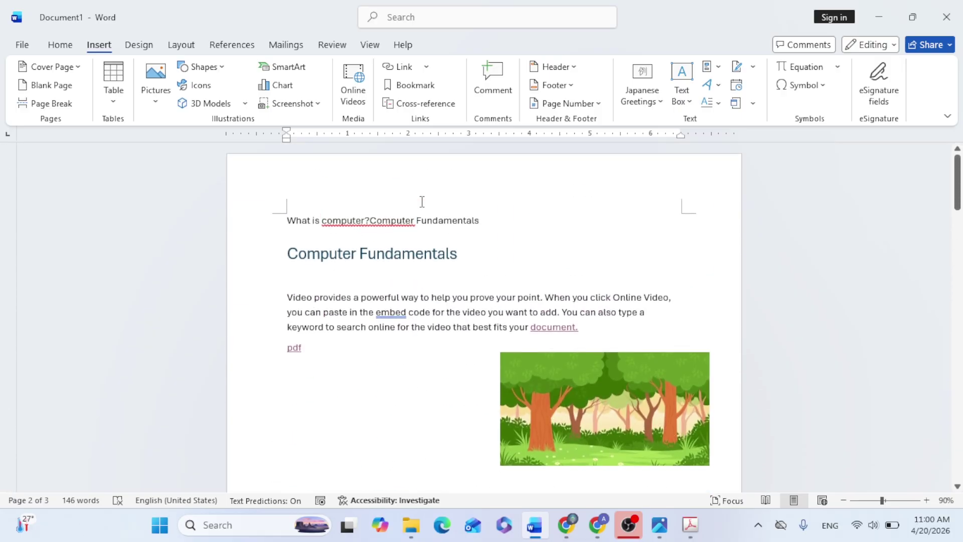
click(421, 103)
click(638, 257)
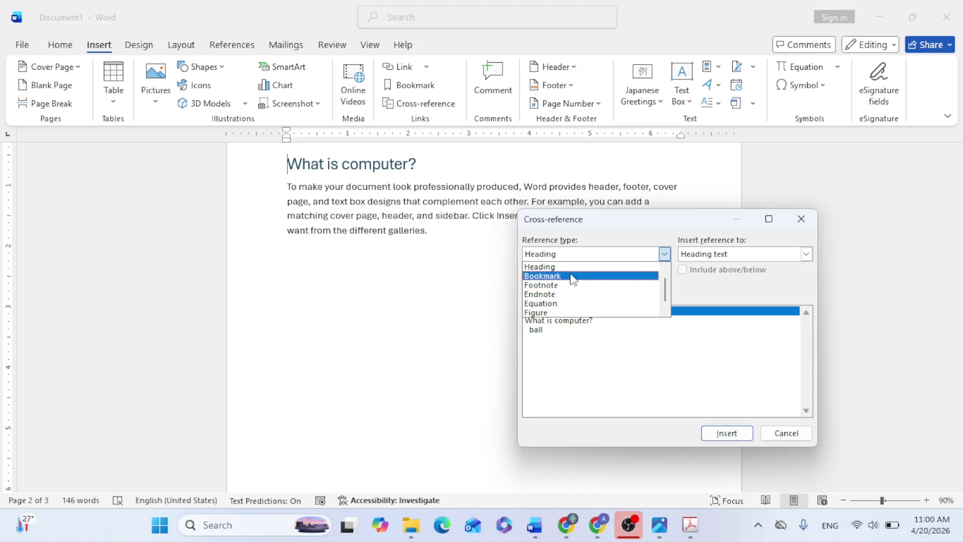
click(573, 277)
click(720, 256)
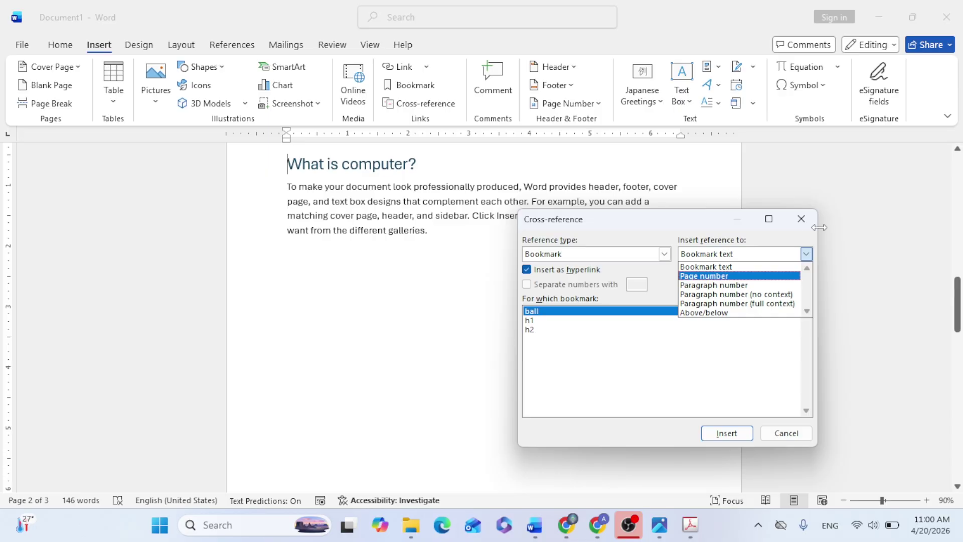
click(718, 266)
scroll(619, 380, up, 4)
click(790, 434)
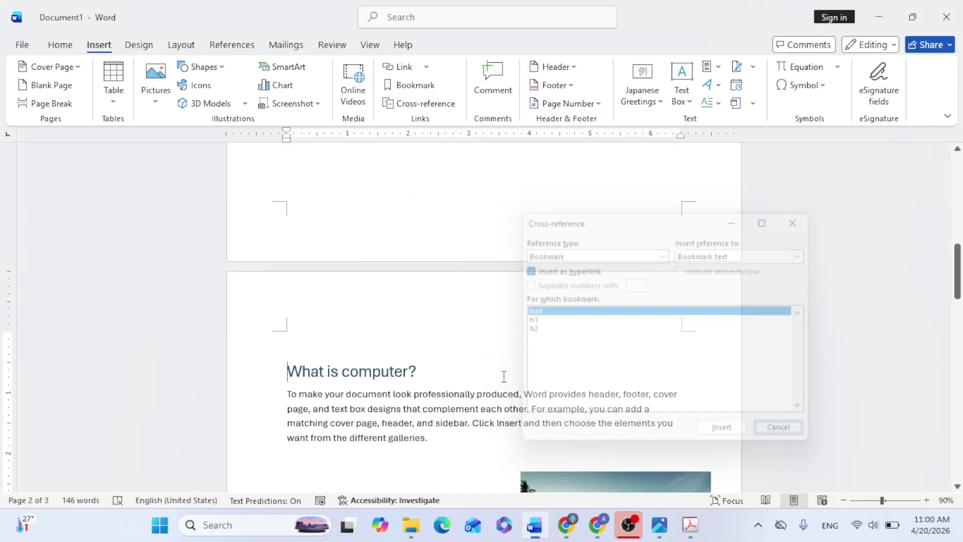
Insert two blank lines above the cross-reference line at the start of page 1
scroll(456, 350, up, 10)
click(286, 222)
key(Return)
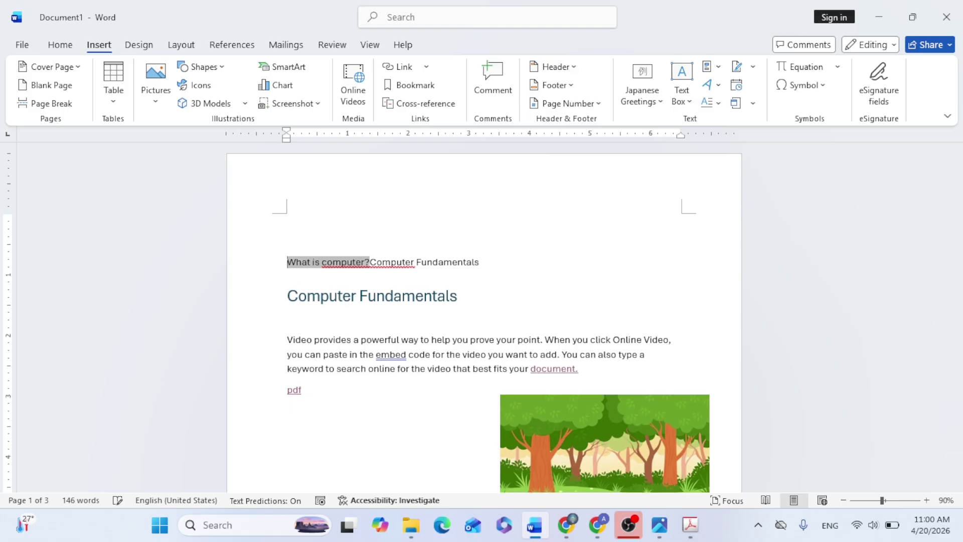
On page 1's first blank line, insert a non-hyperlinked cross-reference to the page number of the ball bookmark and close the dialog
click(378, 243)
click(428, 104)
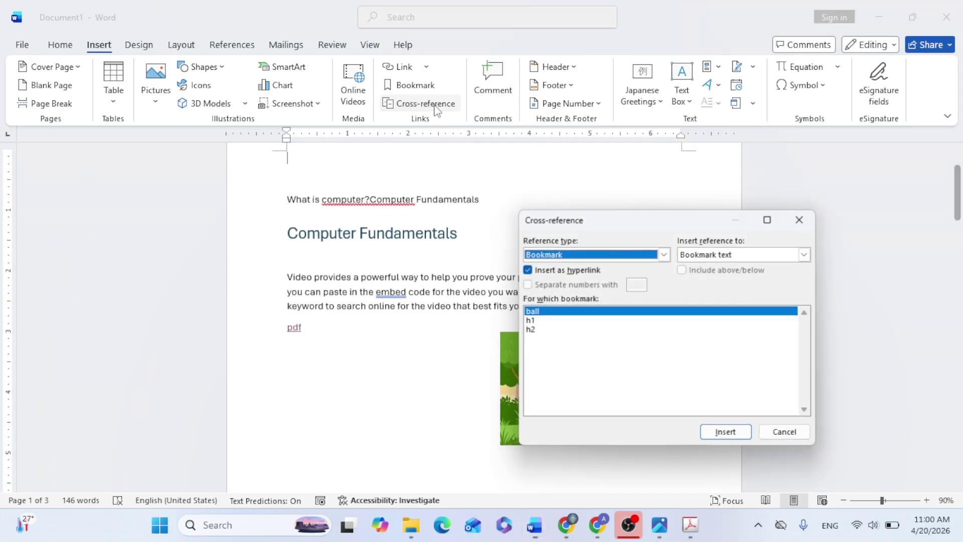
click(664, 254)
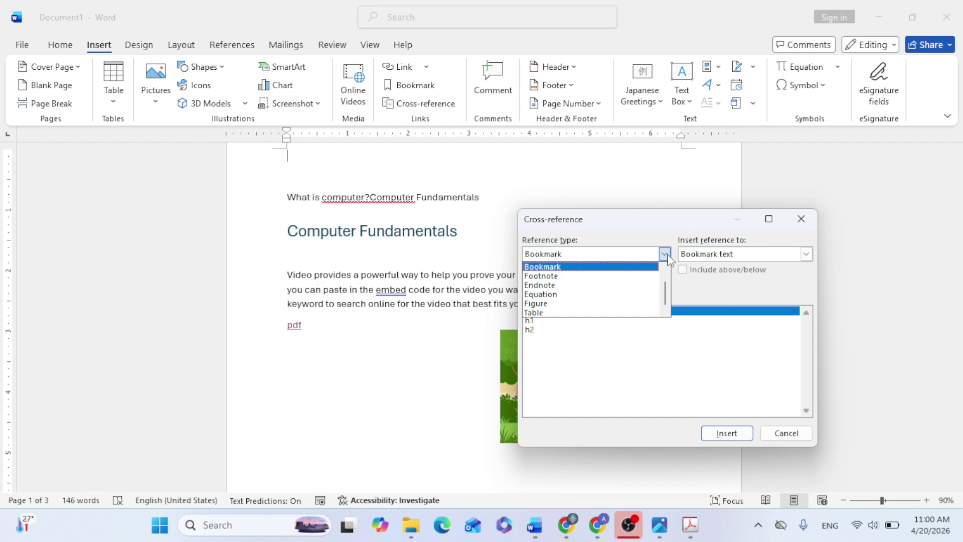
click(568, 270)
click(774, 257)
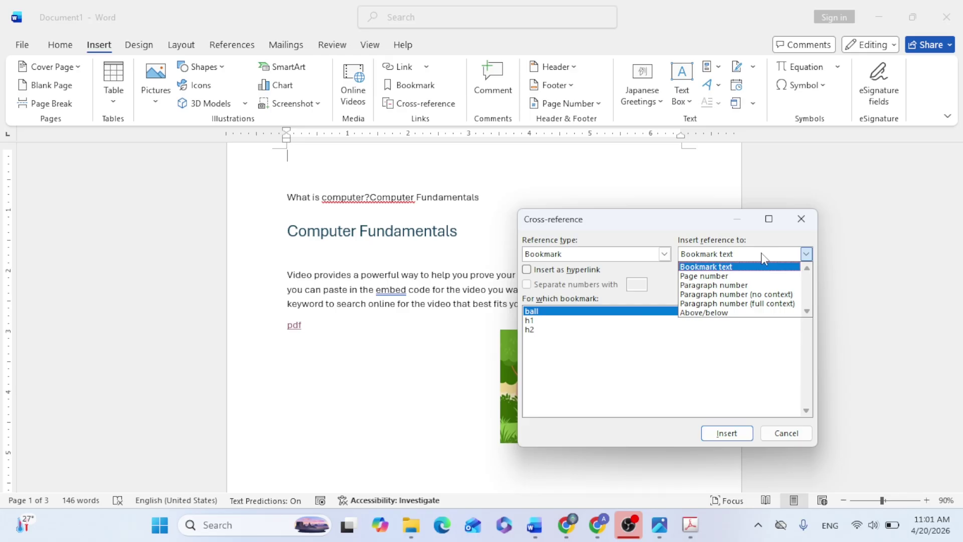
click(715, 282)
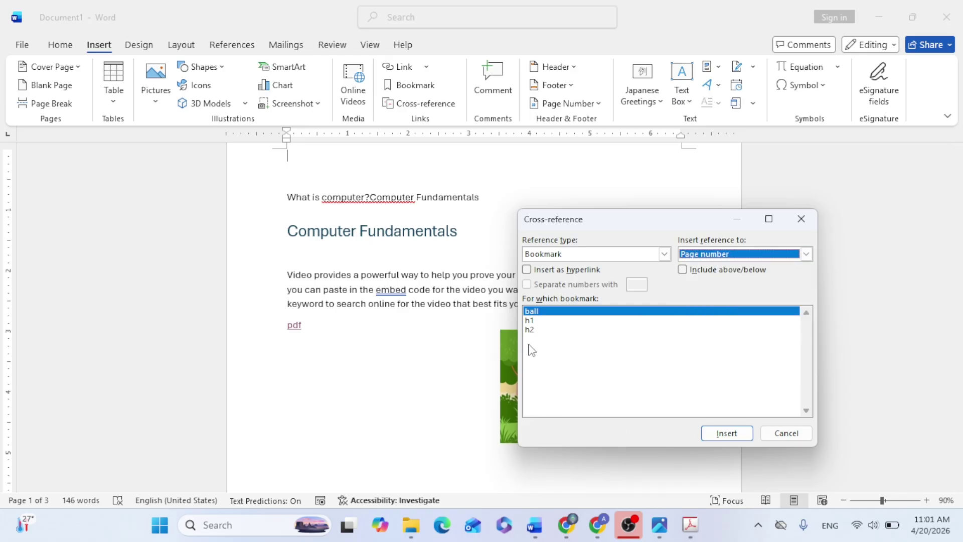
click(534, 317)
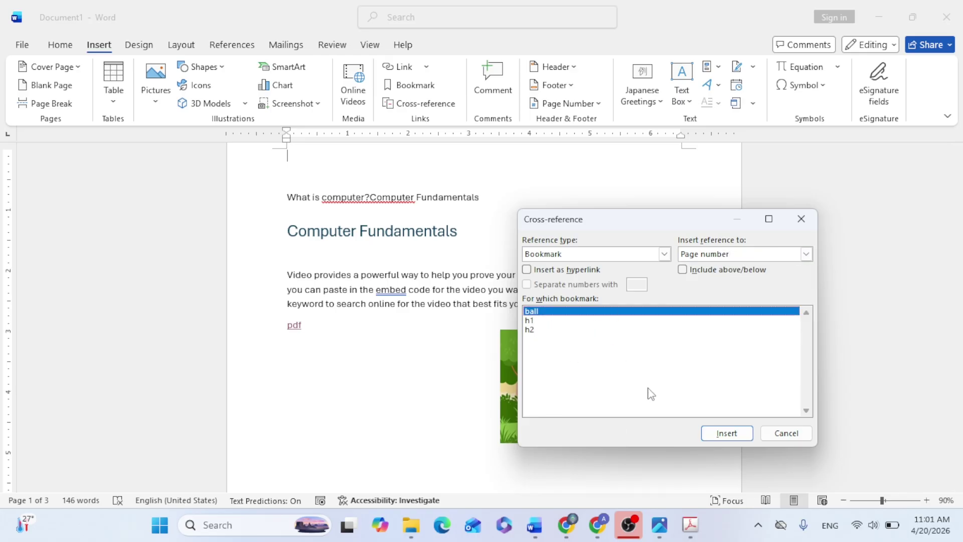
click(747, 436)
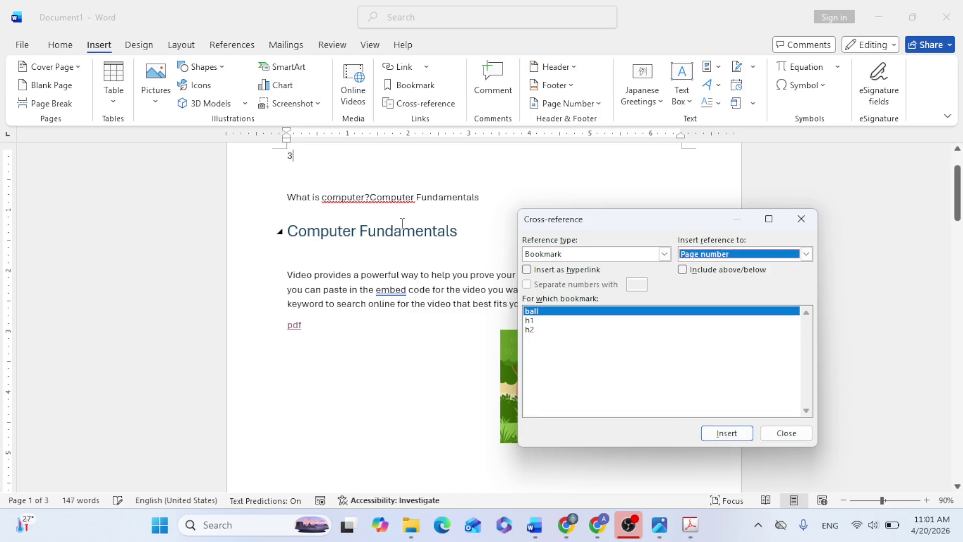
click(786, 433)
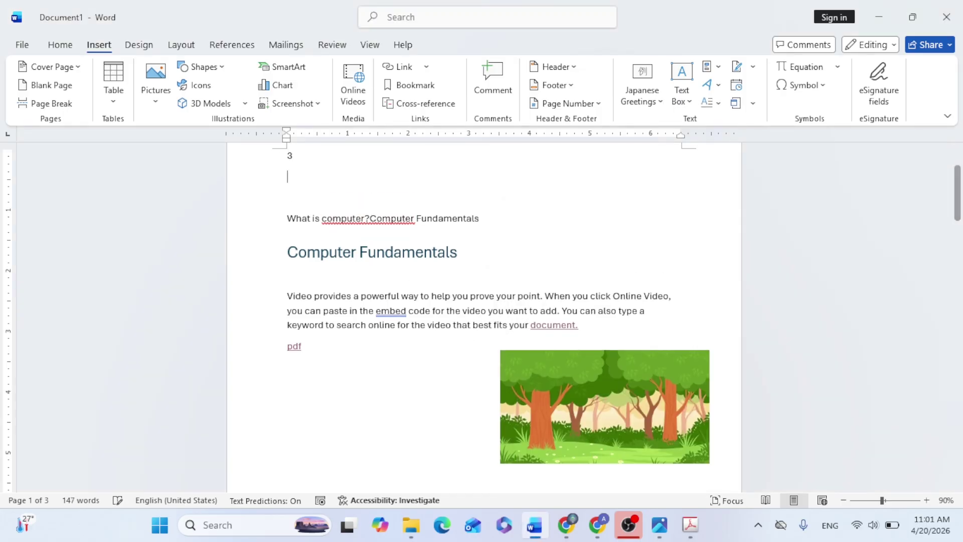
Replace the ball page reference with a cross-reference to the page number of the h1 bookmark
key(BackSpace)
click(421, 104)
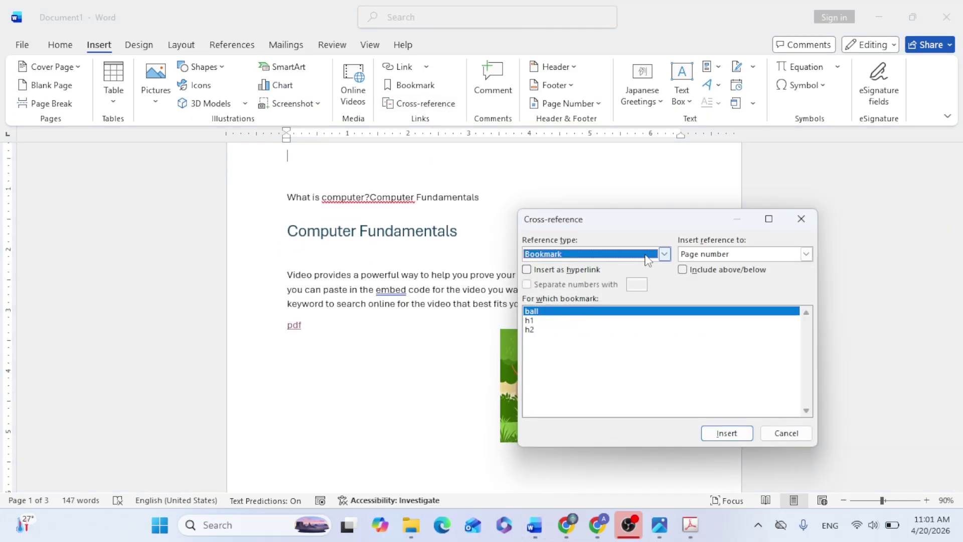
click(535, 320)
click(726, 432)
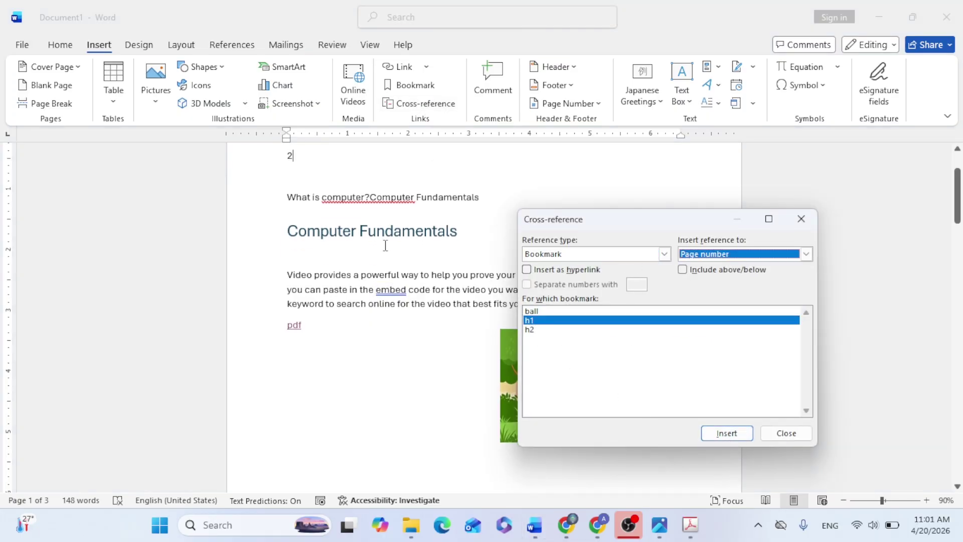
On a new line below the h1 page reference, insert a cross-reference to the h2 bookmark's page number and close the dialog
click(304, 157)
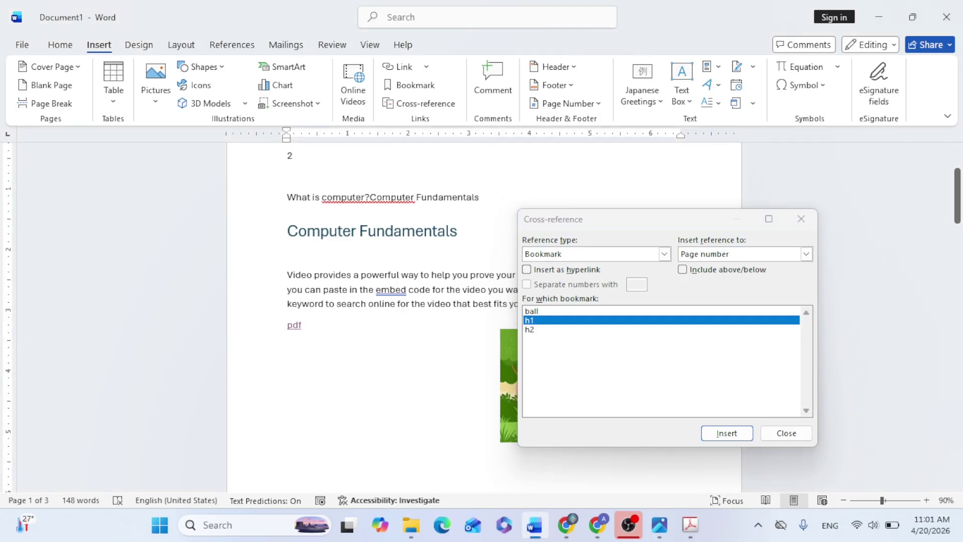
key(Return)
click(534, 330)
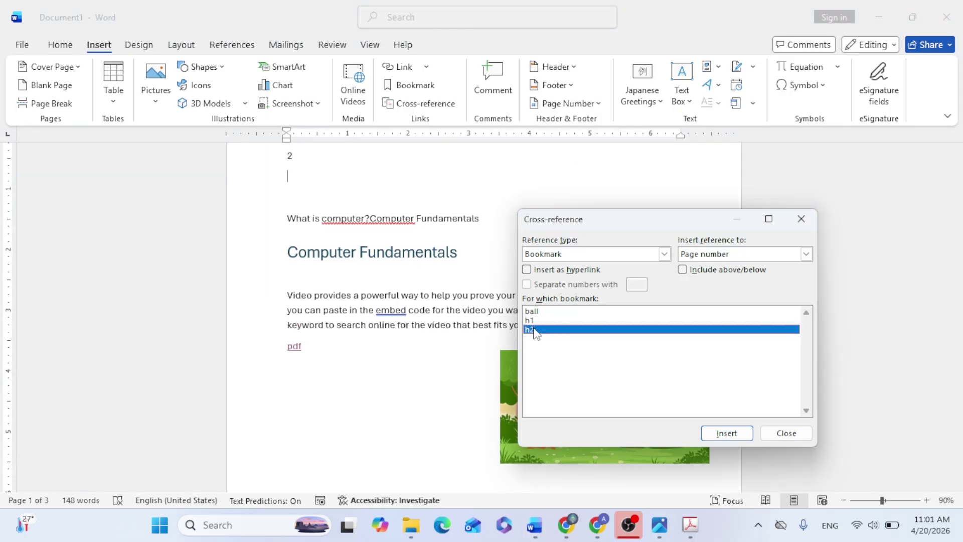
click(727, 434)
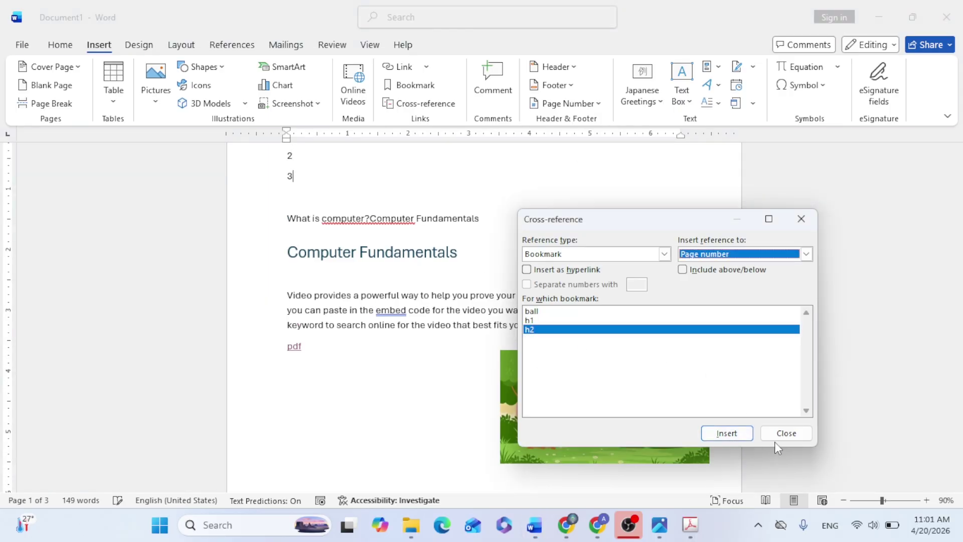
click(794, 437)
scroll(320, 272, up, 2)
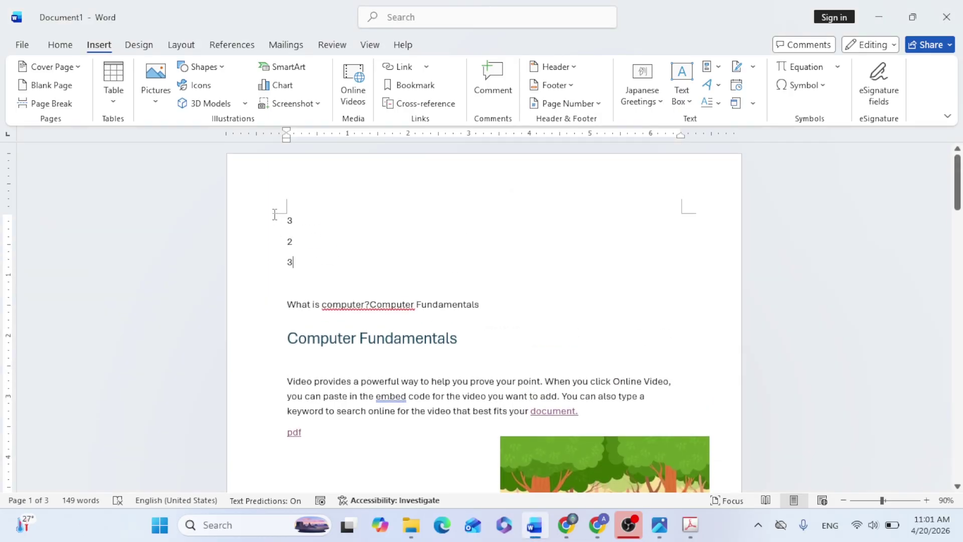
Add the text "ytygty" on a new line below the three page-number references
drag(277, 220, 281, 265)
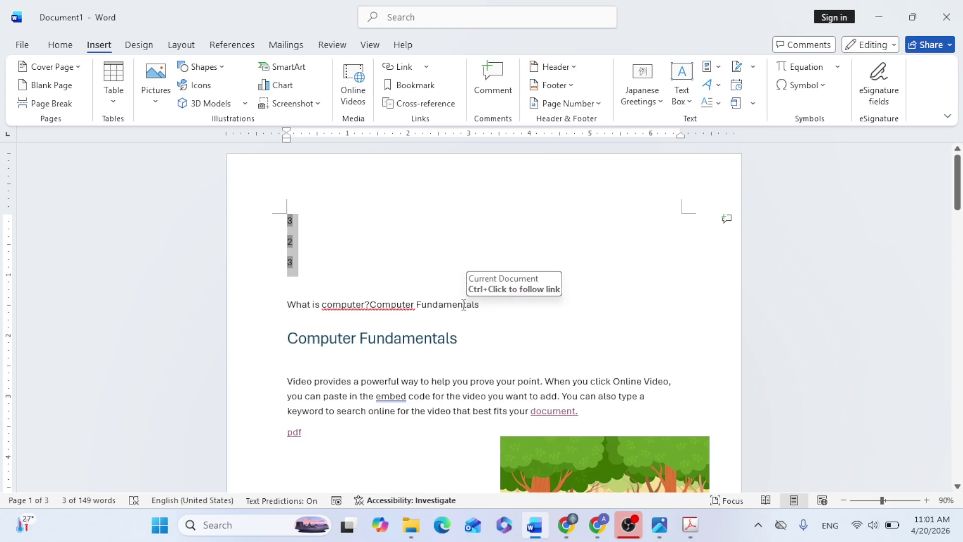
click(307, 275)
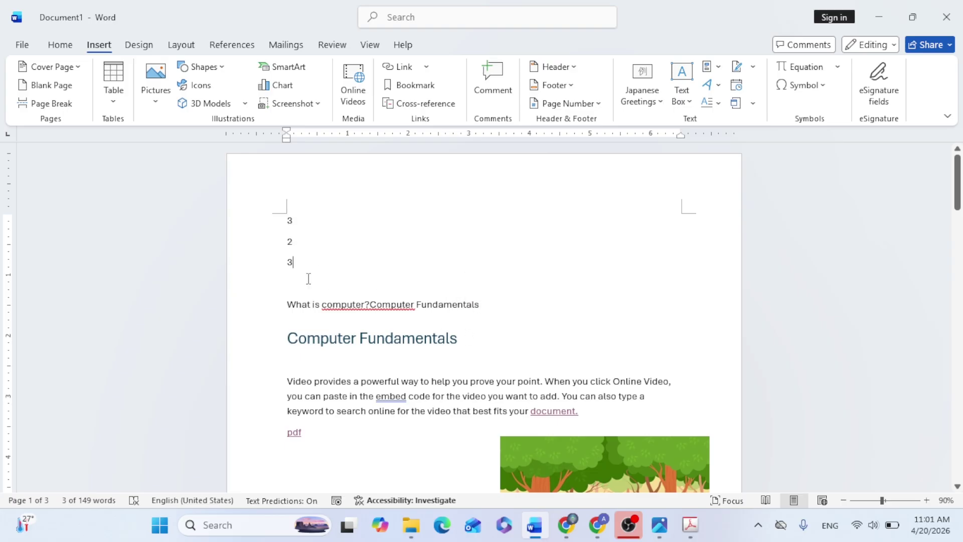
key(Return)
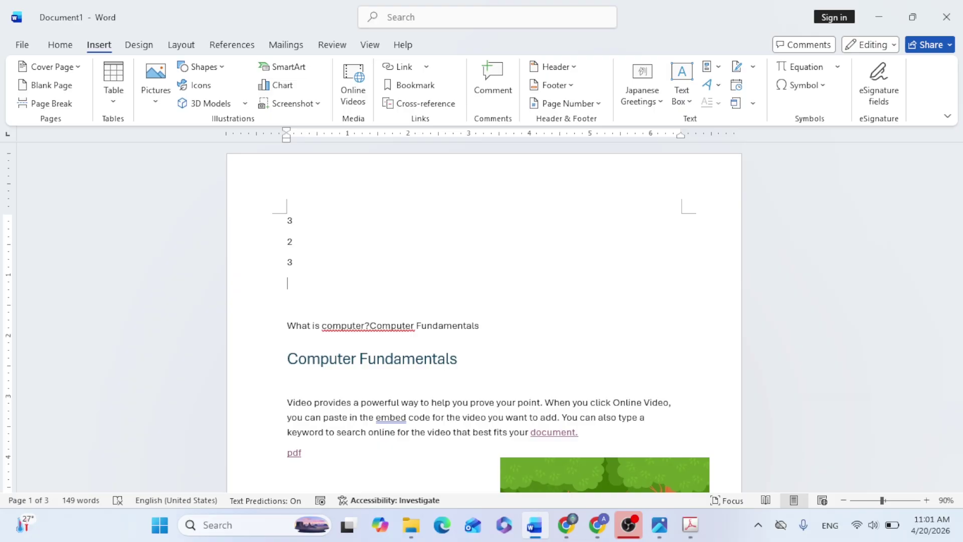
Link the text "ytygty" to the Tally book final PDF in the computer book final folder on drive D:
drag(321, 288, 285, 288)
click(410, 67)
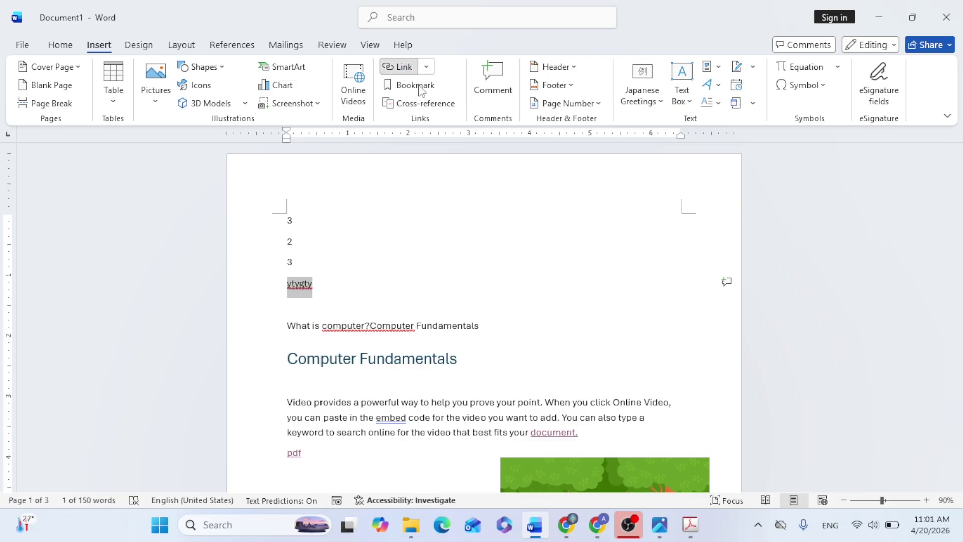
click(552, 183)
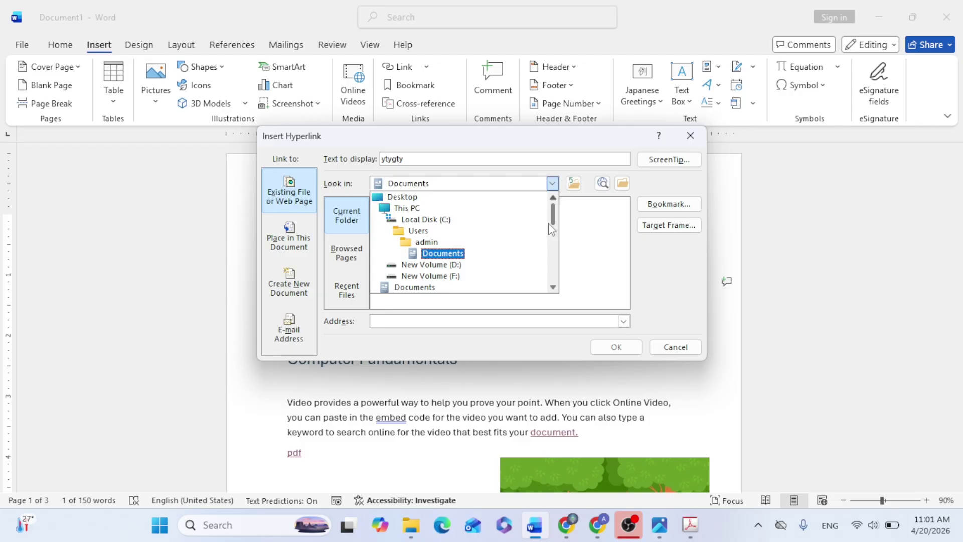
click(441, 266)
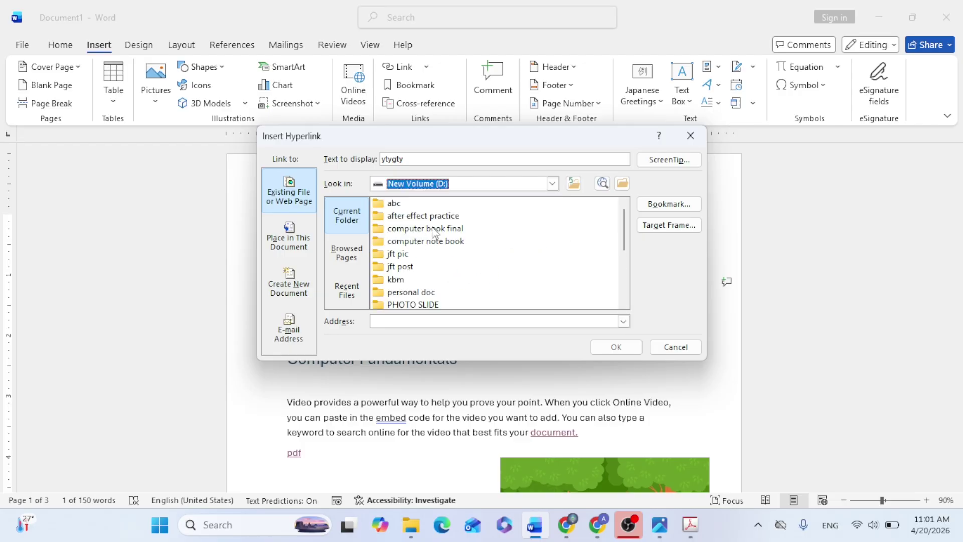
double_click(430, 230)
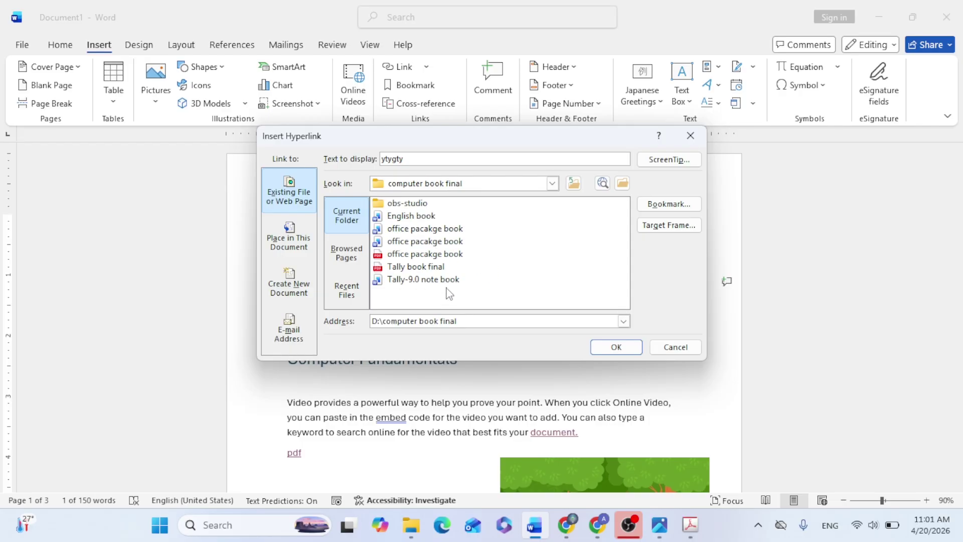
click(418, 267)
click(609, 347)
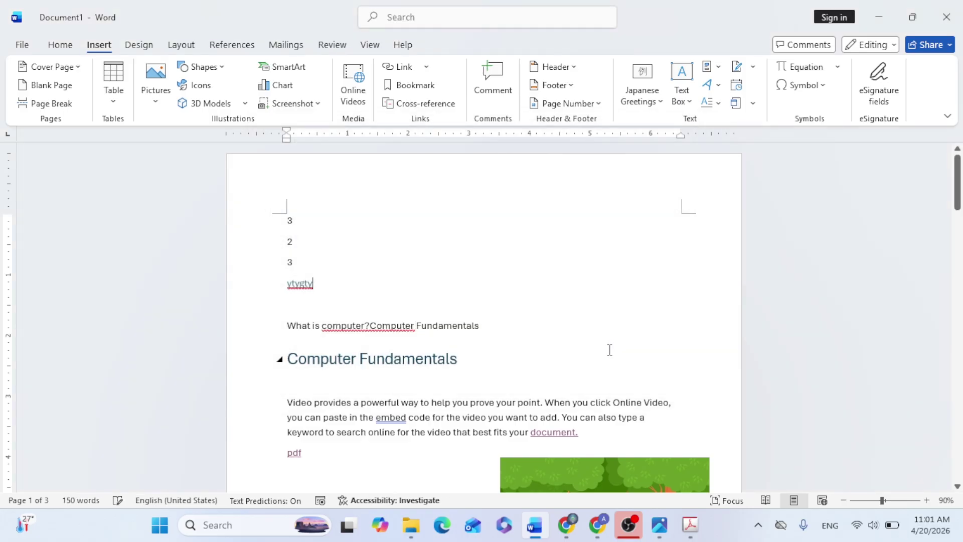
Follow the "ytygty" link, allowing the file to open, dismiss Acrobat's update notice and close Acrobat
ctrl+click(306, 289)
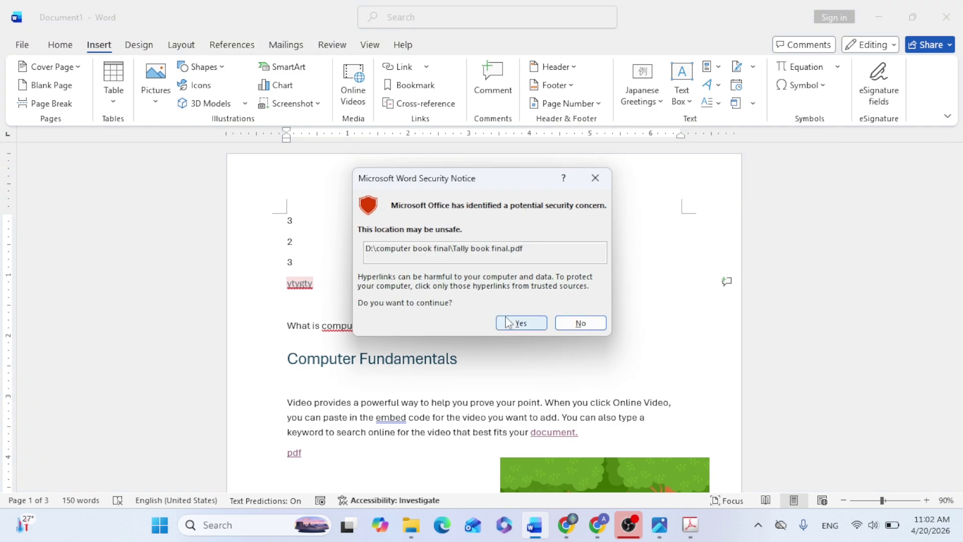
click(520, 324)
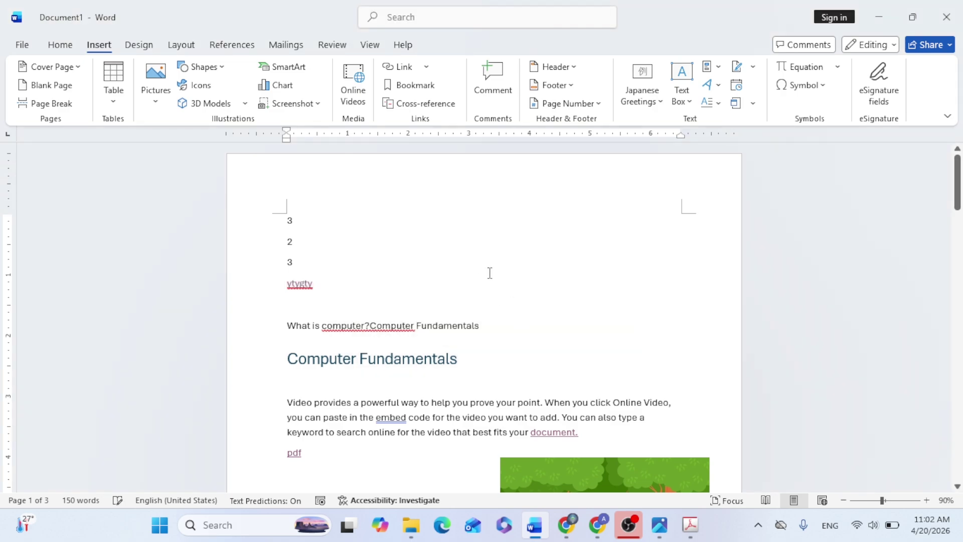
ctrl+click(306, 287)
ctrl+click(303, 284)
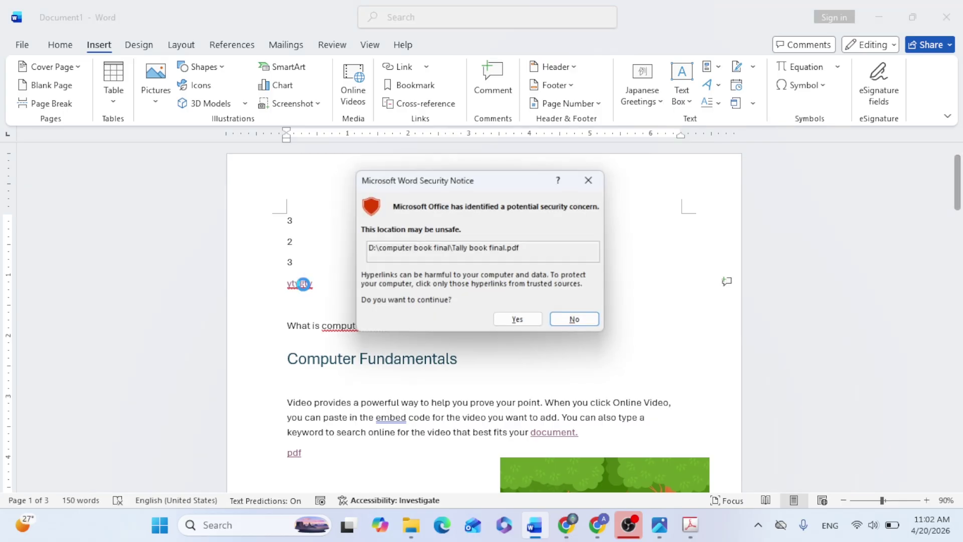
click(522, 320)
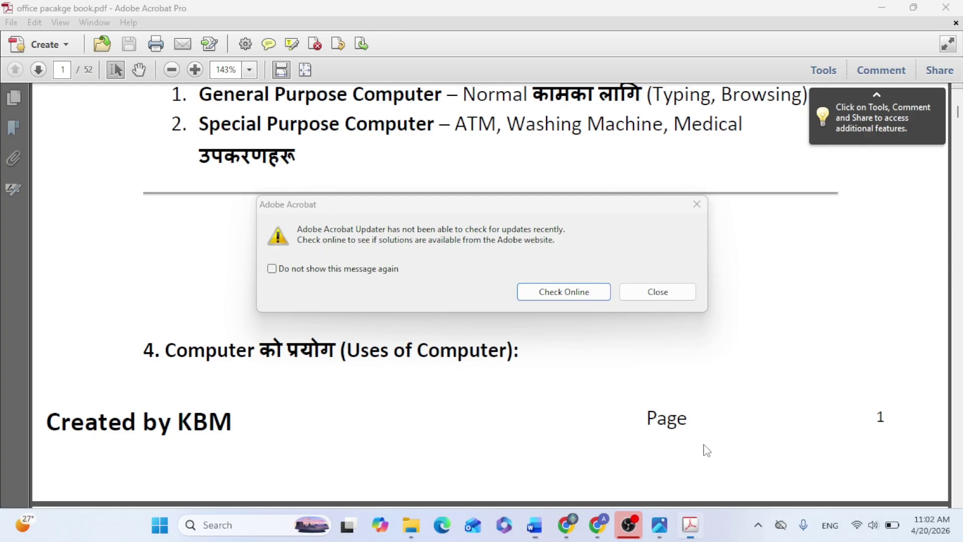
click(655, 294)
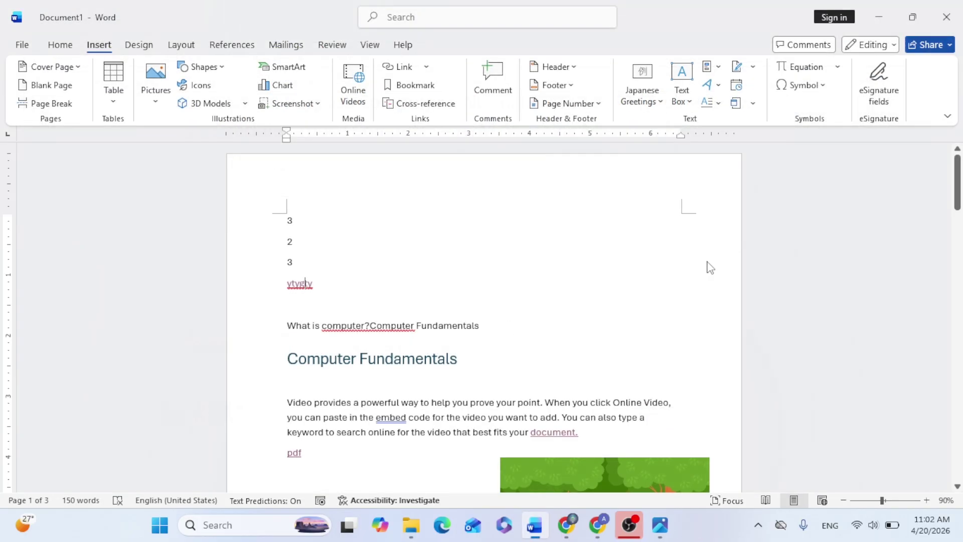
click(946, 7)
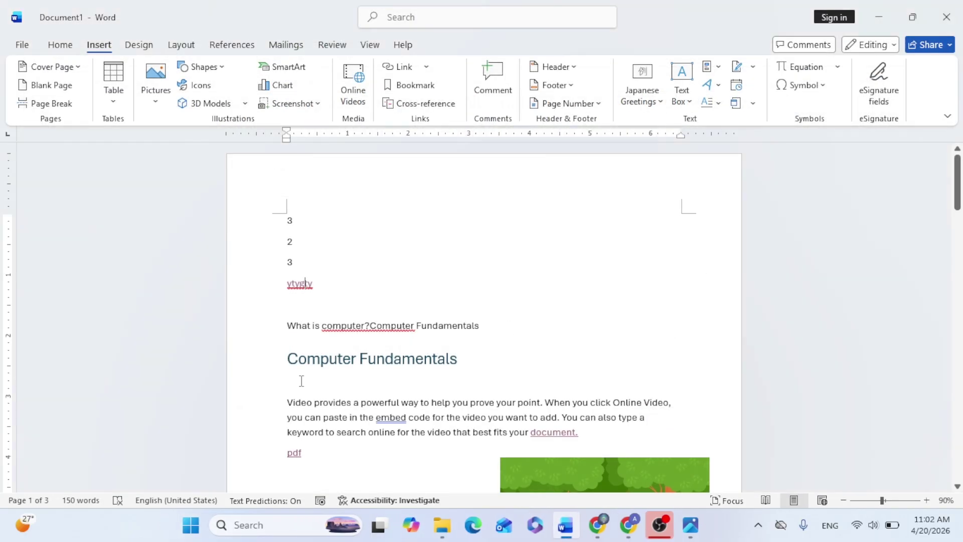
Follow the "ytygty" link again to view the Tally PDF and close it
ctrl+click(299, 284)
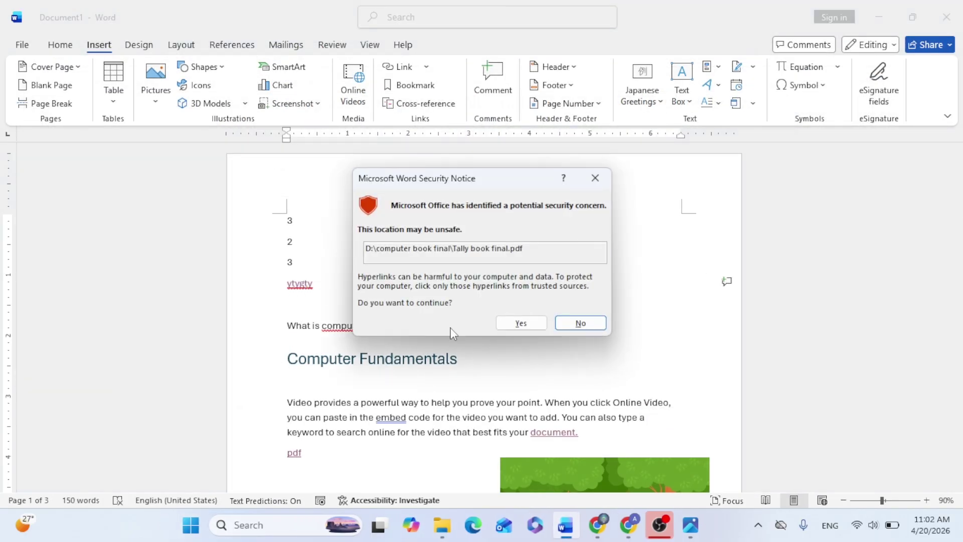
click(523, 323)
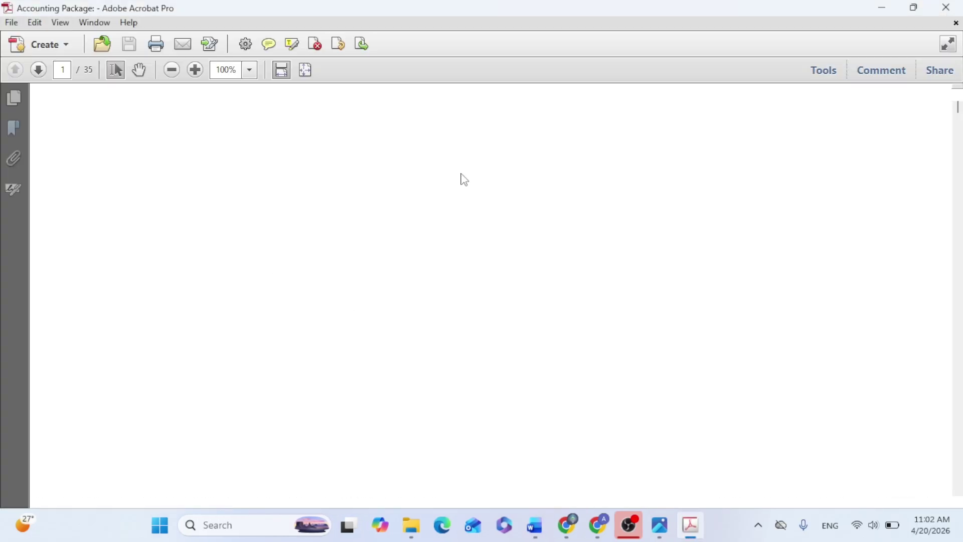
click(945, 7)
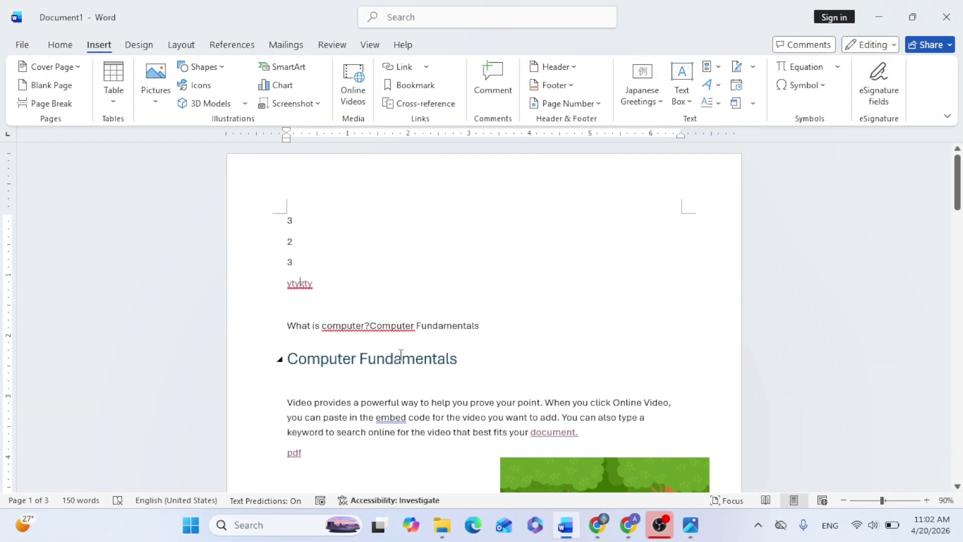
Bookmark the passage from "you can paste" to "keyword to search" under Computer Fundamentals as h3
scroll(416, 320, down, 3)
shift+click(367, 315)
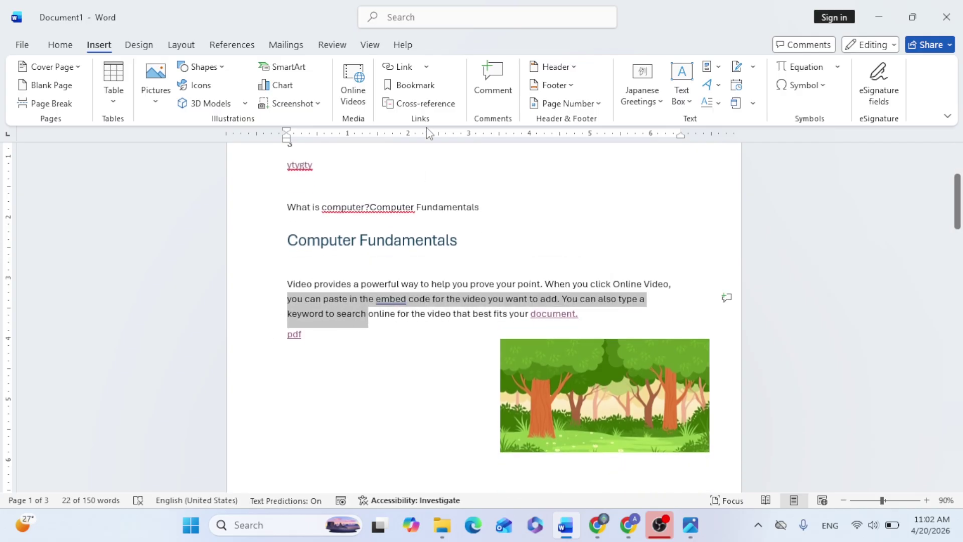
click(410, 85)
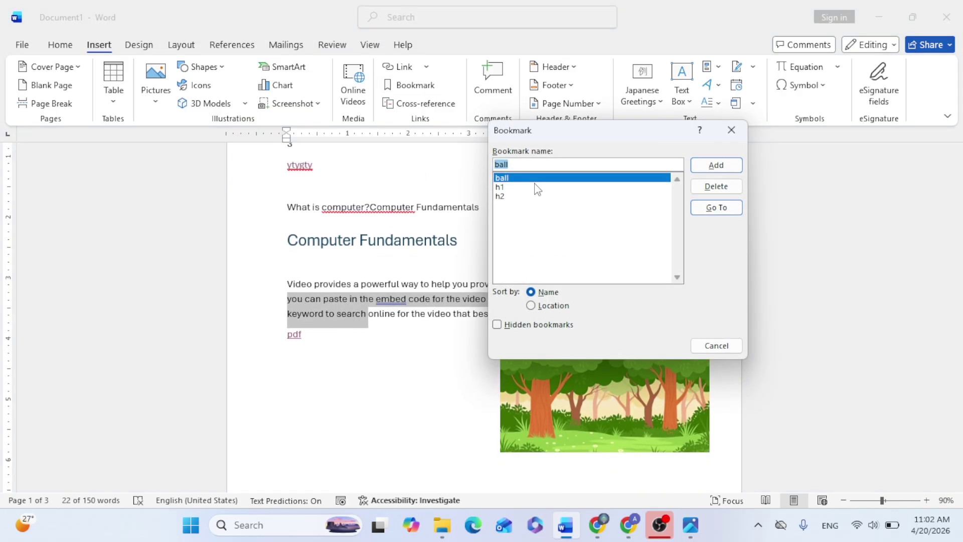
text(h)
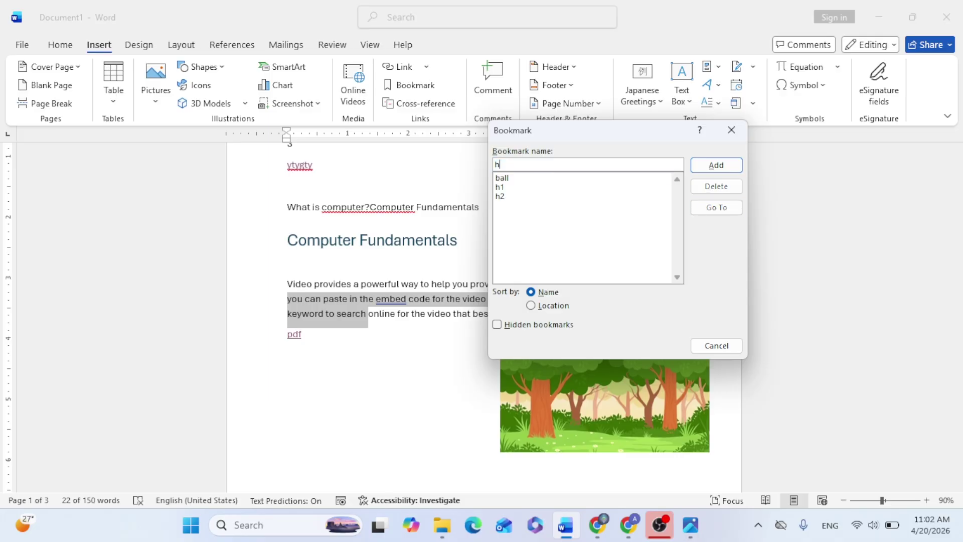
text(3)
click(702, 165)
click(409, 355)
Go to the h3 bookmark and the ball bookmark, close the Bookmark dialog and return toward the "What is computer?" heading
scroll(409, 351, up, 2)
click(408, 85)
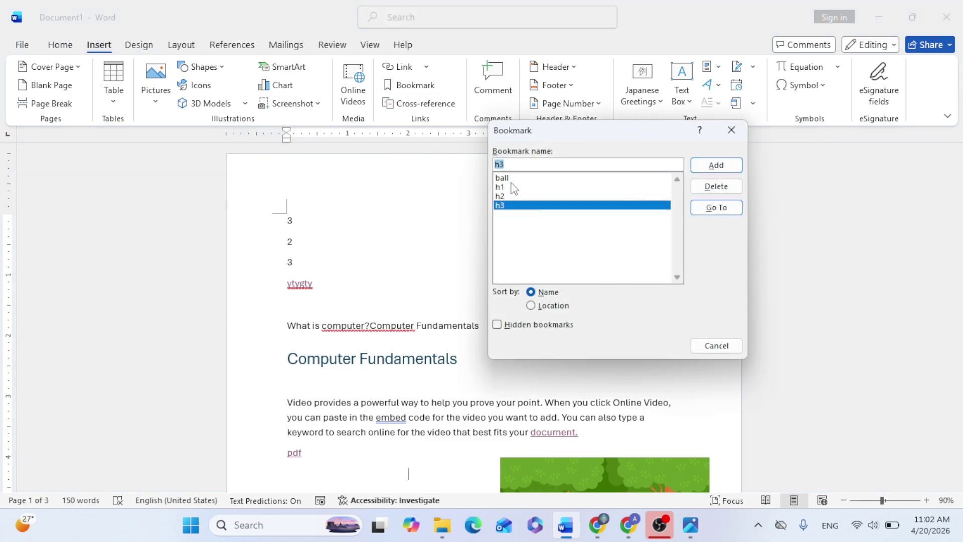
click(716, 207)
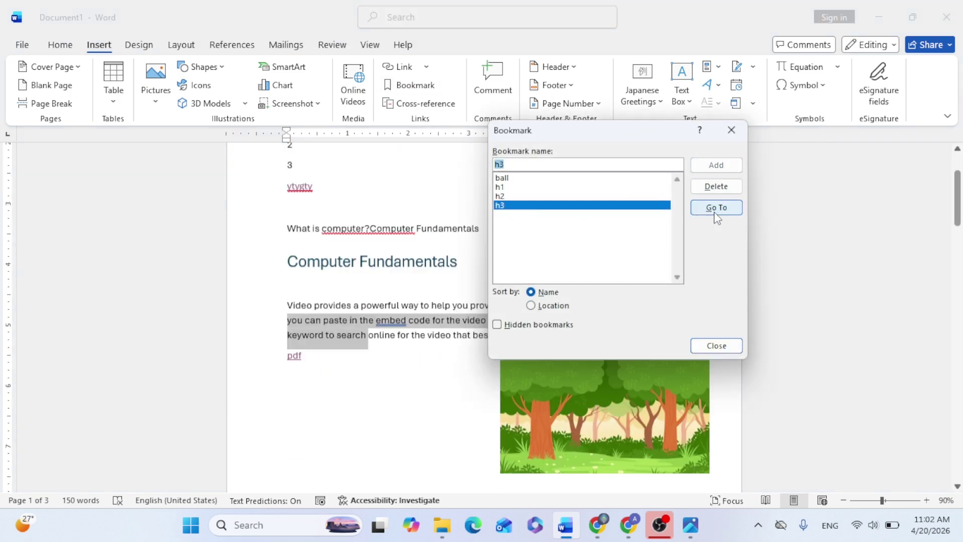
click(504, 180)
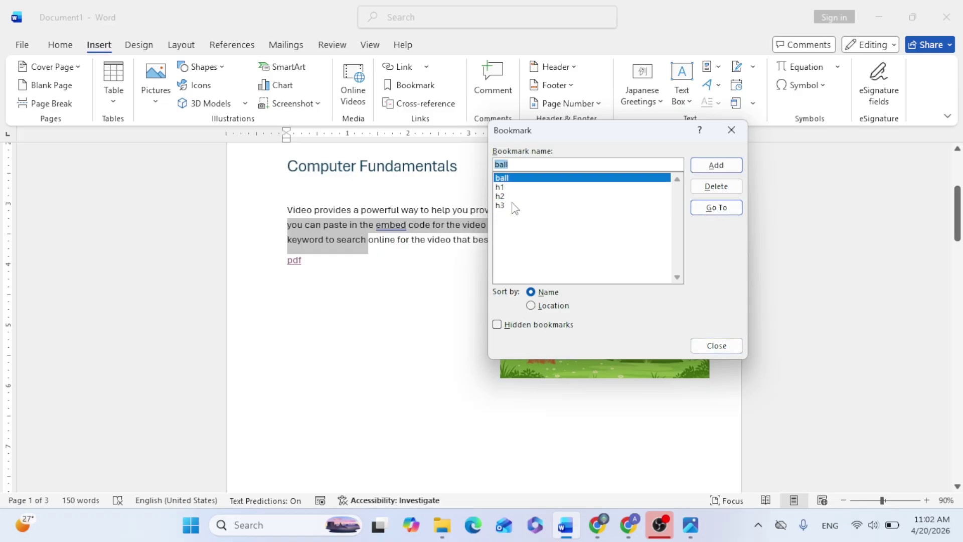
click(712, 210)
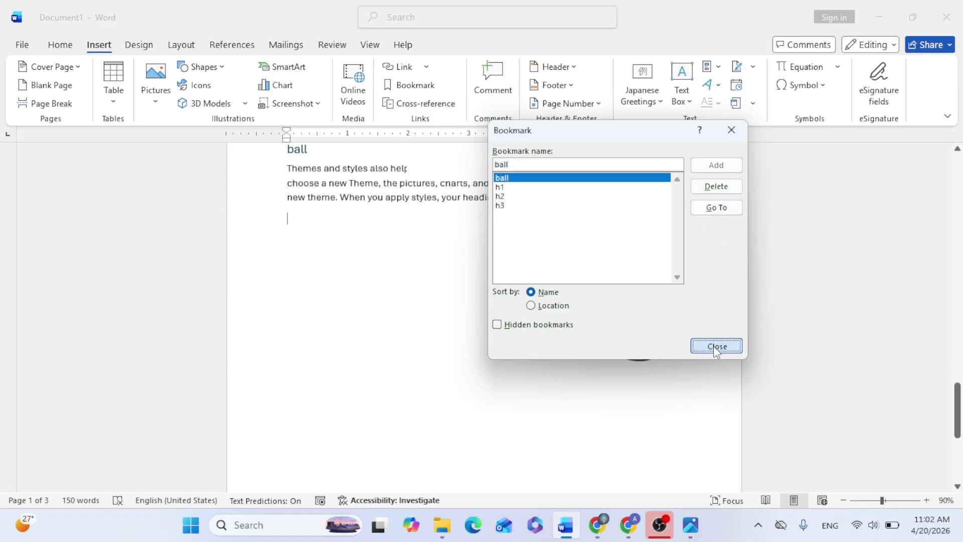
click(716, 346)
scroll(527, 462, up, 10)
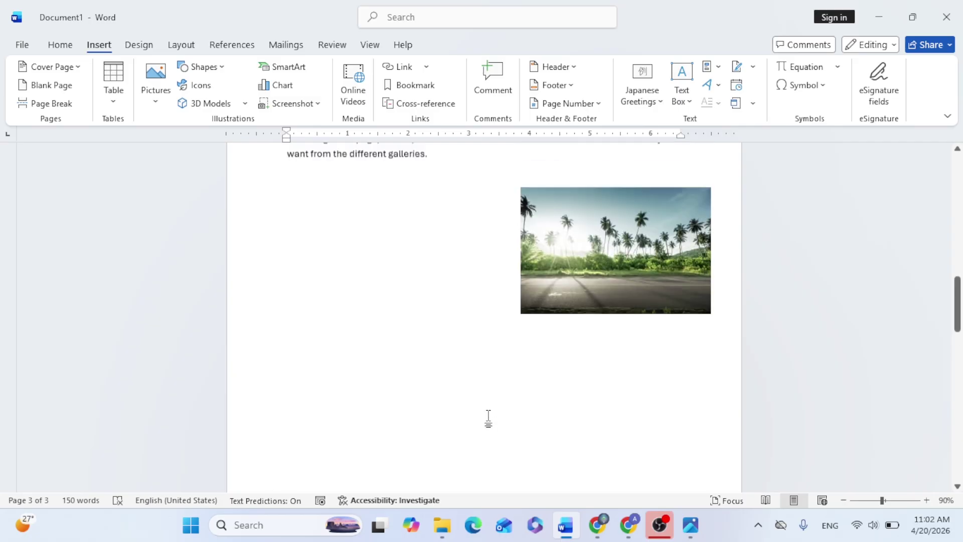
scroll(488, 418, up, 5)
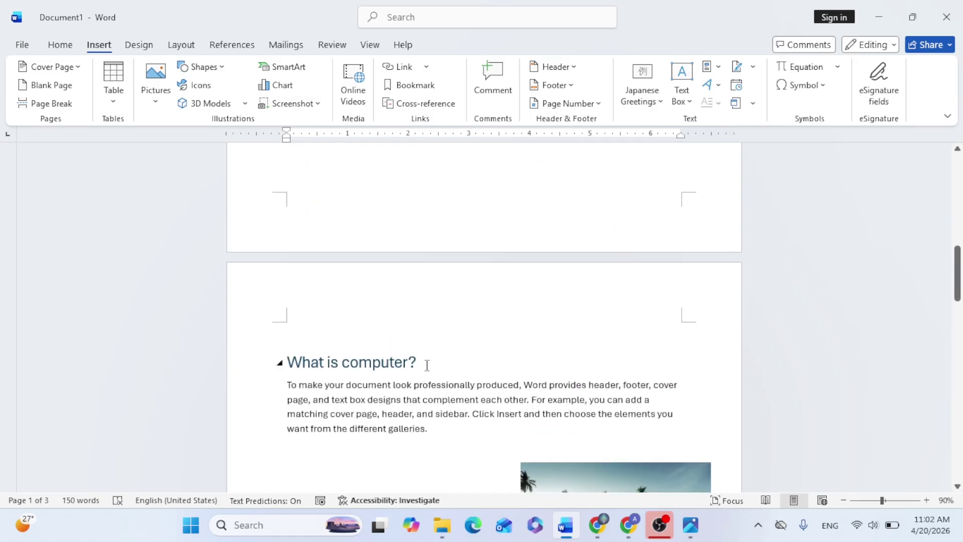